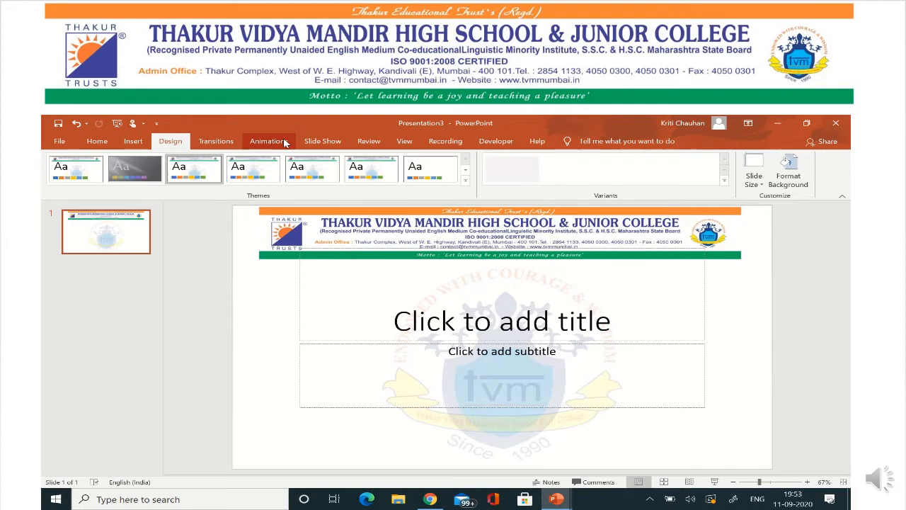
# Fill the slide's title placeholder with the text "This is the text.".
pyautogui.click(284, 142)
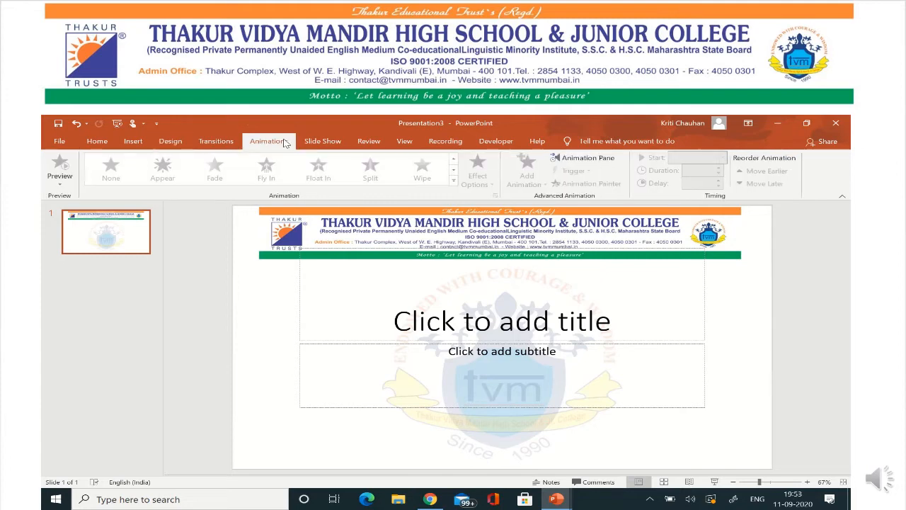
pyautogui.click(425, 324)
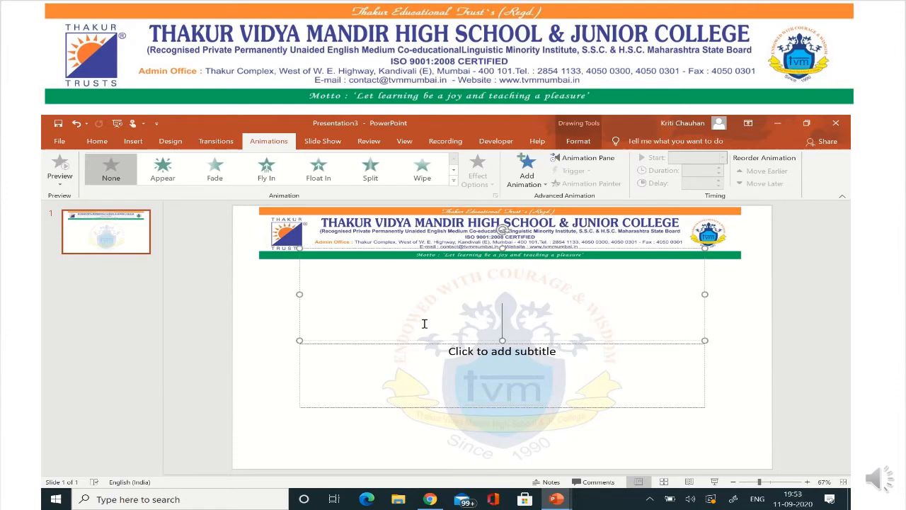
pyautogui.write('This ')
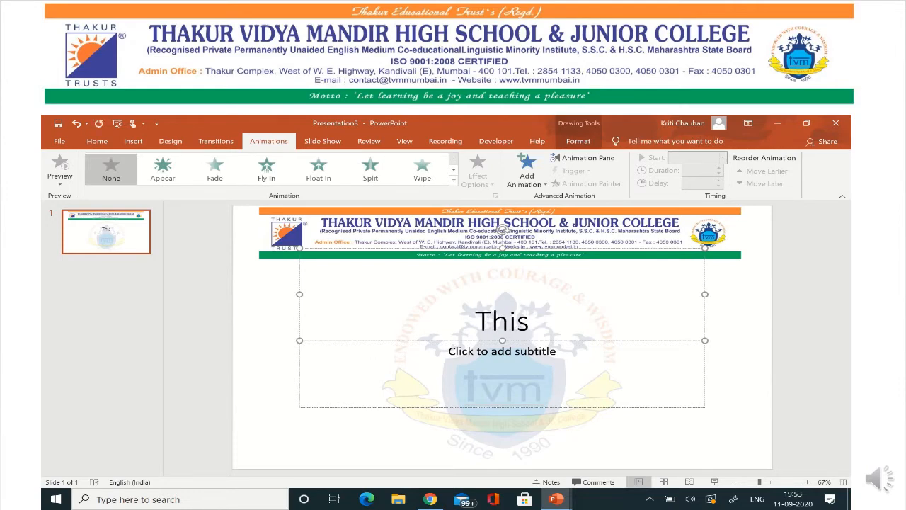
pyautogui.write('is the ')
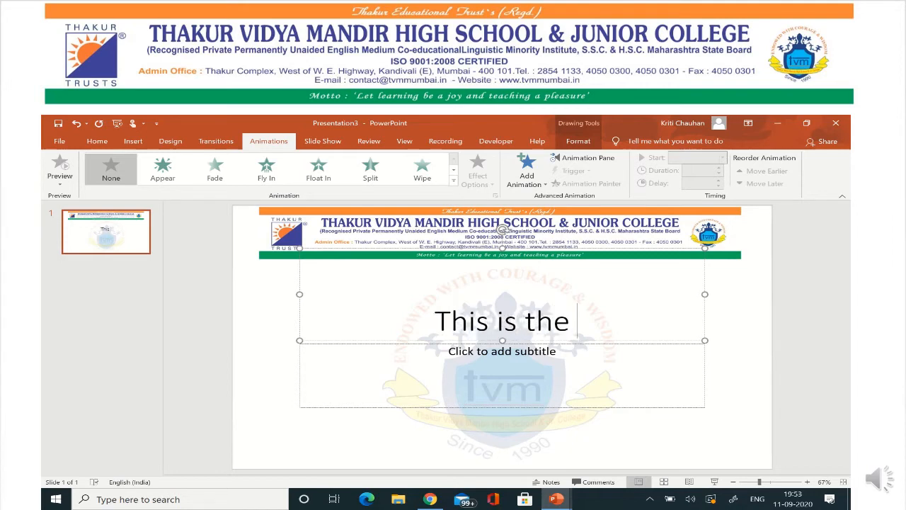
pyautogui.write('text')
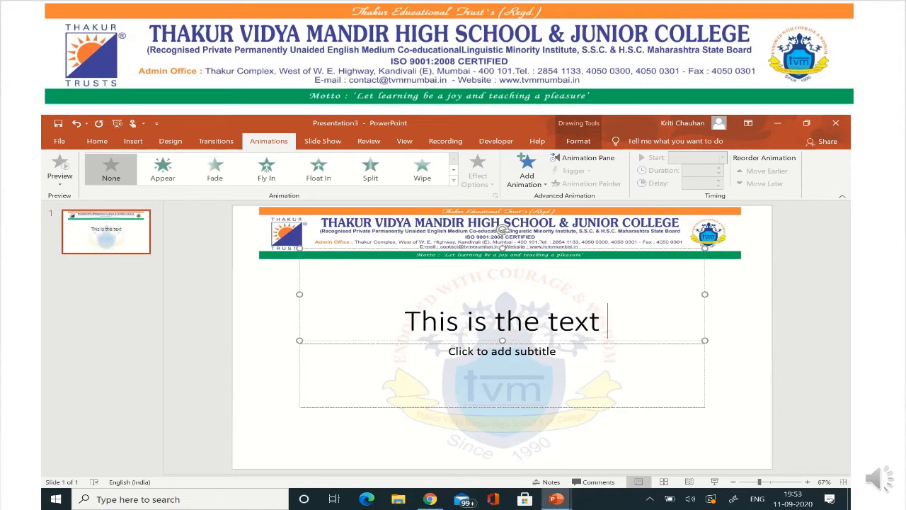
pyautogui.write('.')
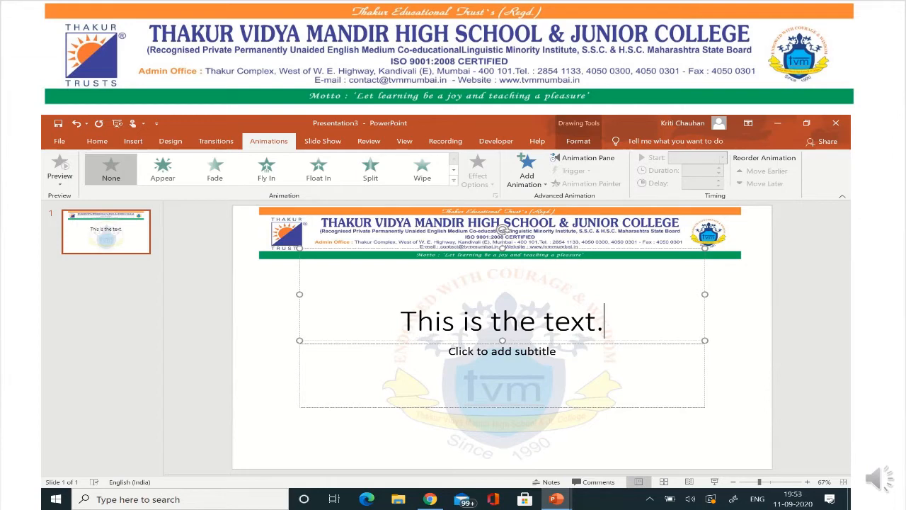
pyautogui.click(446, 366)
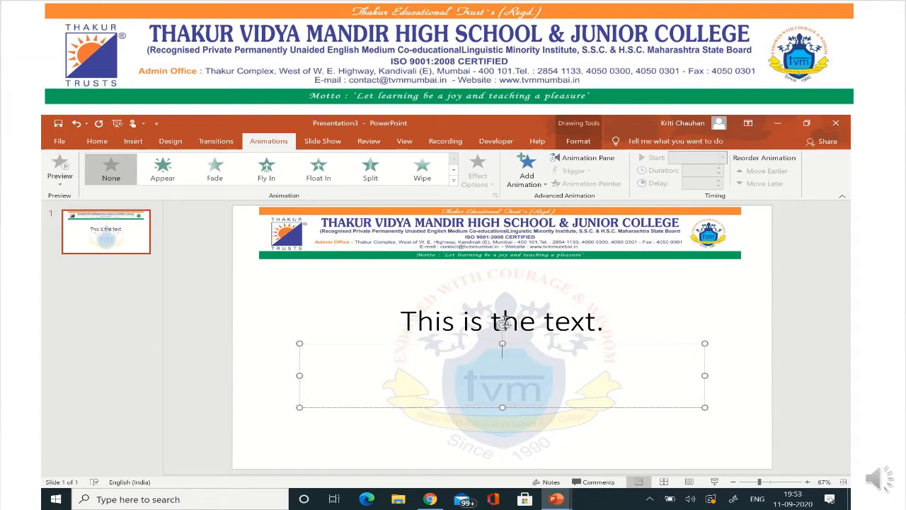
# Apply the Fly In entrance animation to the title text with its direction set to From Left.
pyautogui.click(562, 322)
pyautogui.moveTo(603, 322); pyautogui.dragTo(359, 332)
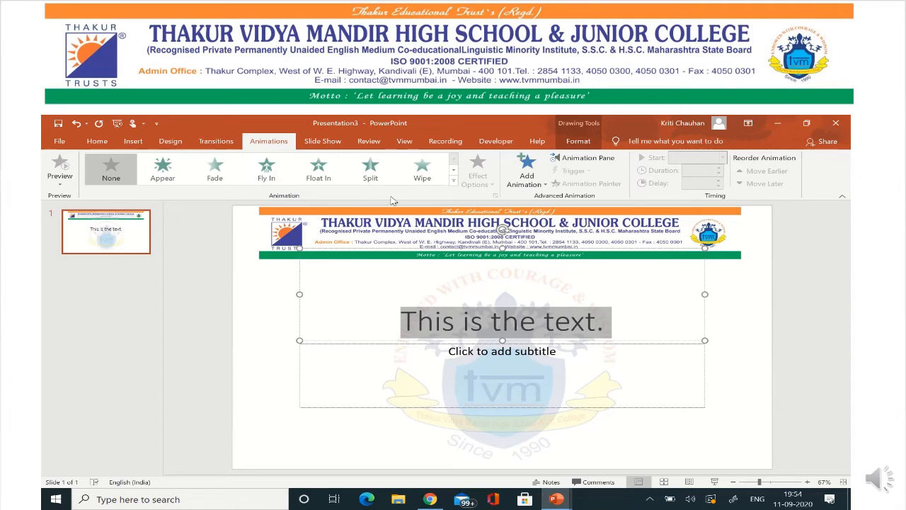
pyautogui.click(454, 184)
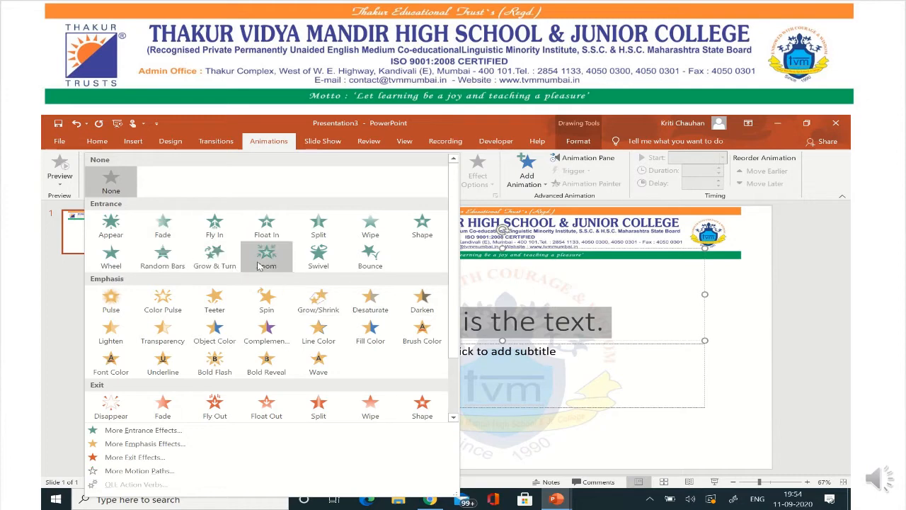
pyautogui.click(215, 225)
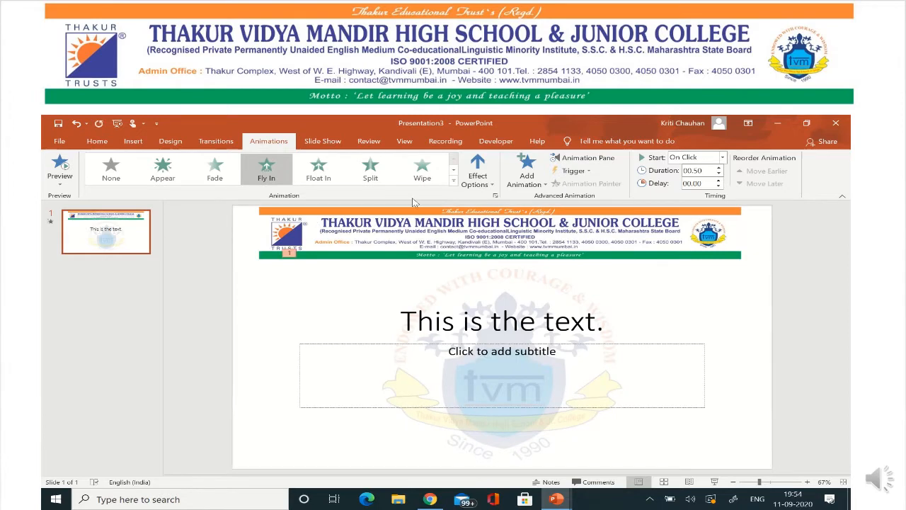
pyautogui.click(496, 187)
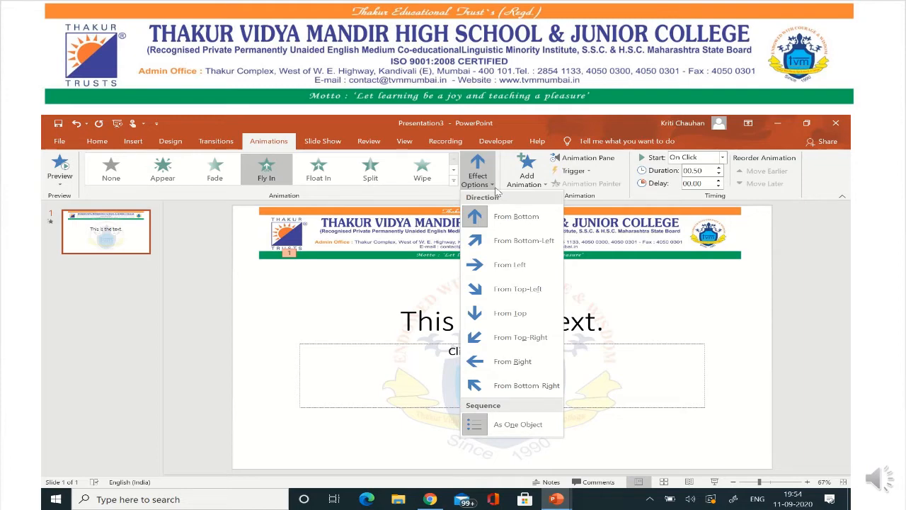
pyautogui.click(533, 266)
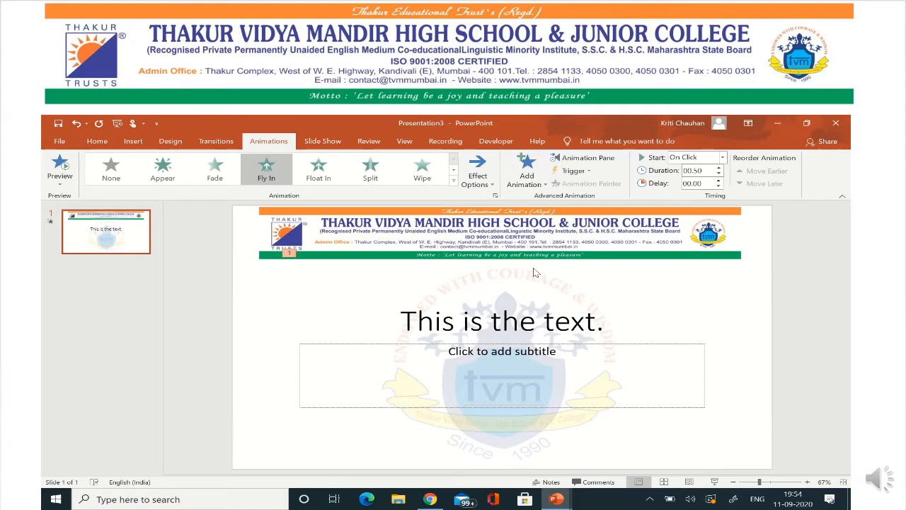
# Play the slide show from the current slide, trigger the title's entrance animation, and exit the show.
pyautogui.click(326, 142)
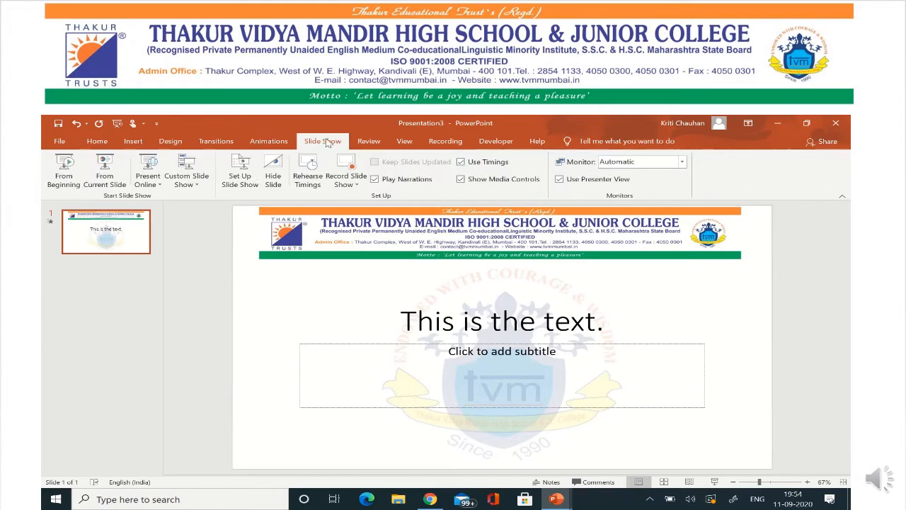
pyautogui.click(105, 177)
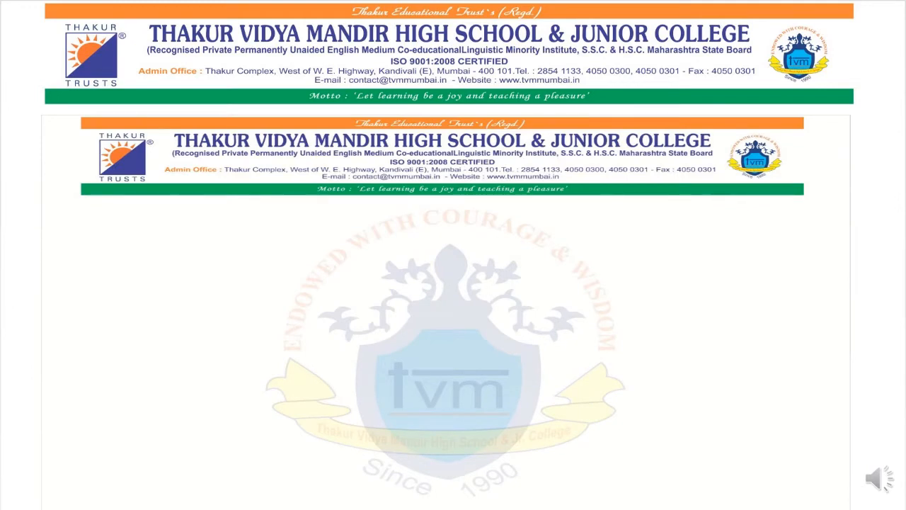
pyautogui.press('Right')
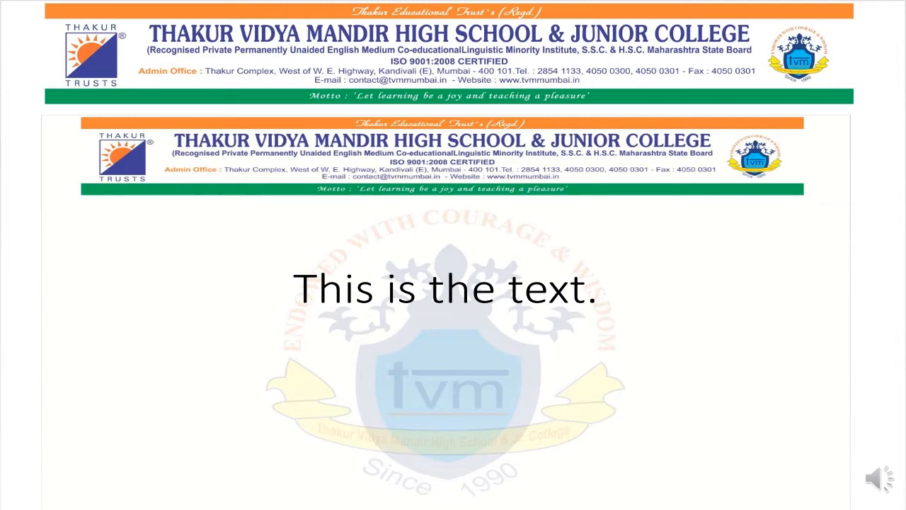
pyautogui.press('Escape')
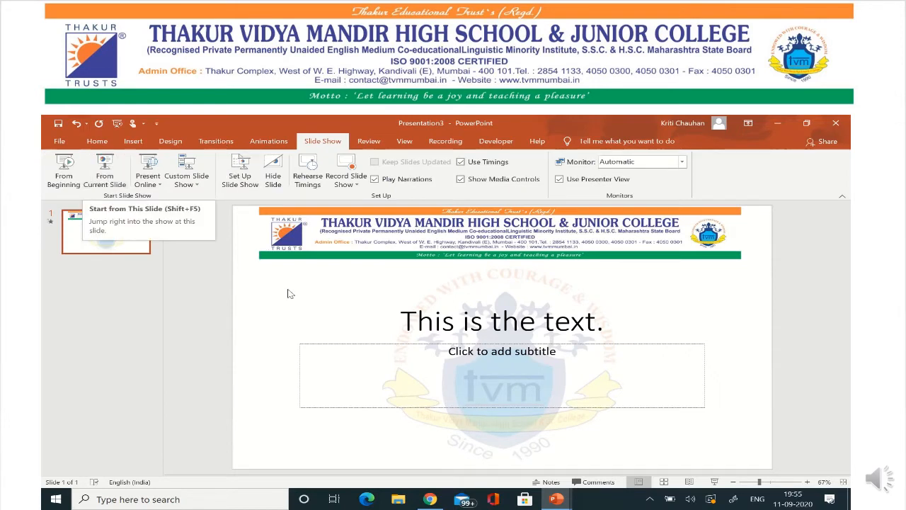
# Replace the title text's animation with the Underline emphasis effect.
pyautogui.moveTo(404, 320); pyautogui.dragTo(605, 326)
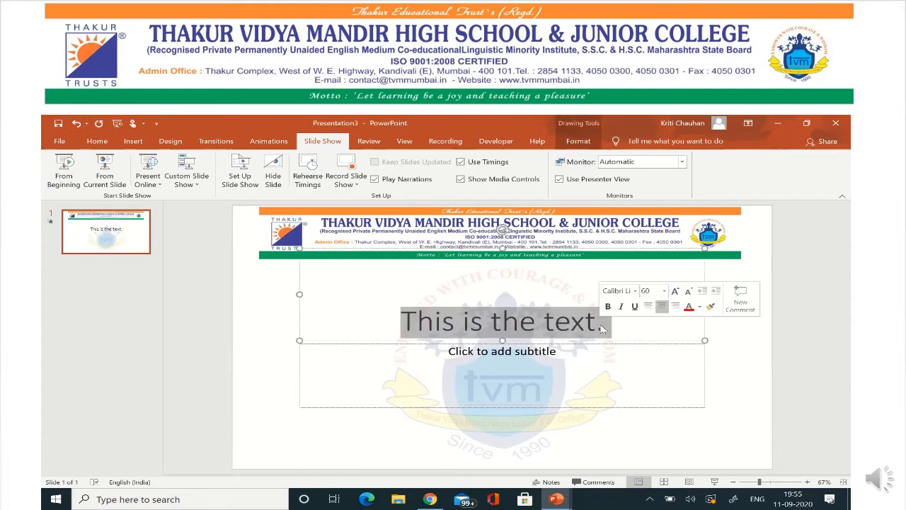
pyautogui.click(280, 143)
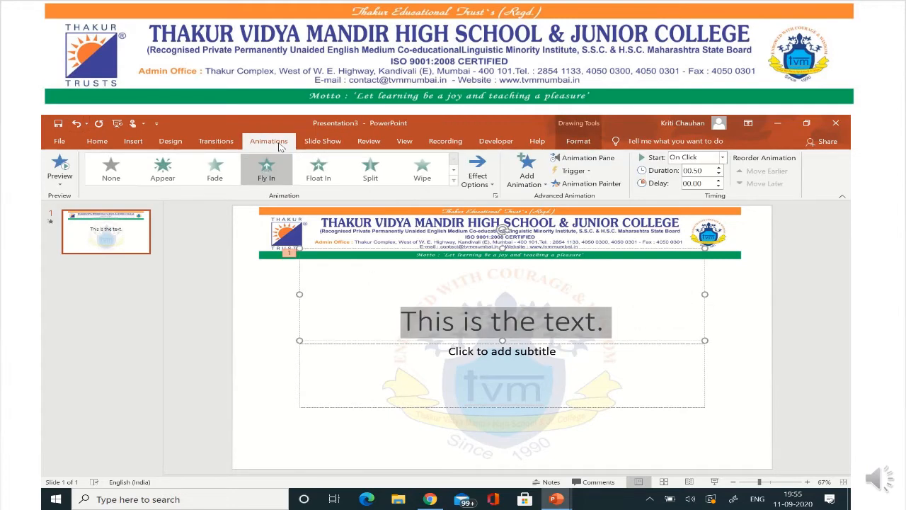
pyautogui.click(454, 181)
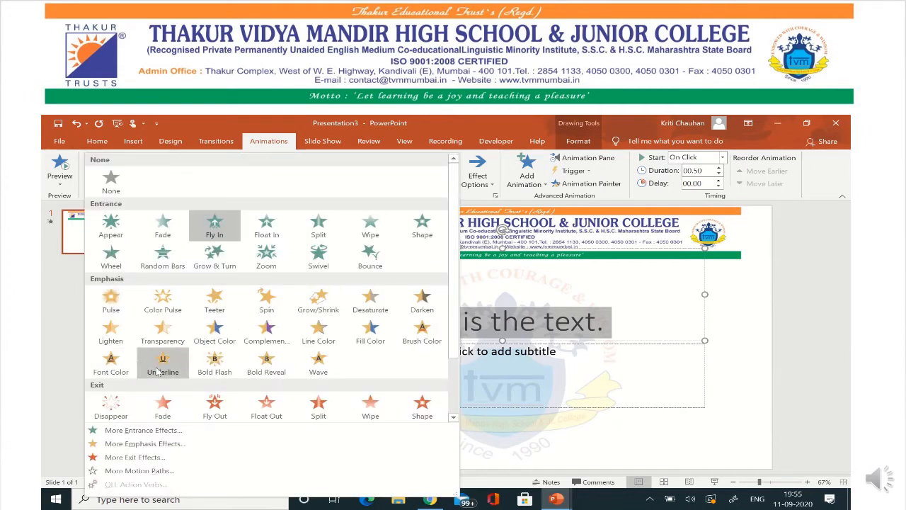
pyautogui.press('Escape')
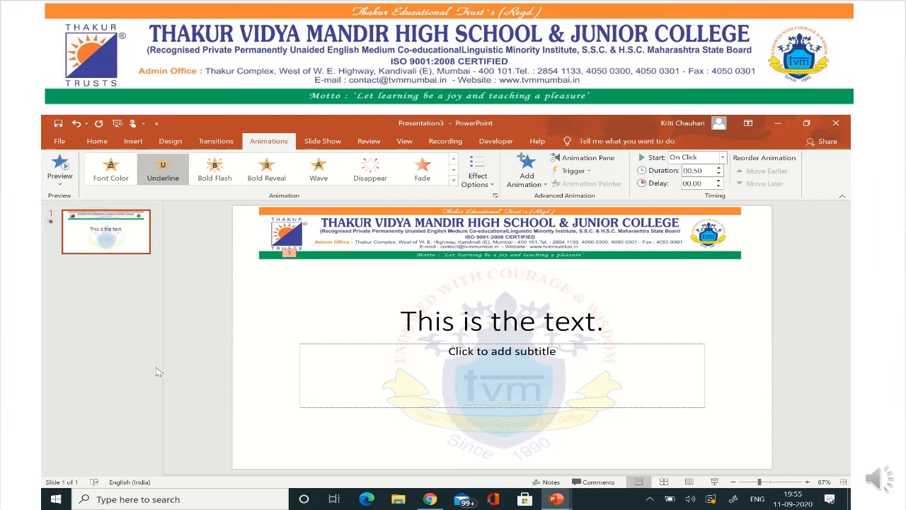
# Play the current slide as a slide show, trigger the Underline emphasis on the title, and exit the show.
pyautogui.click(321, 142)
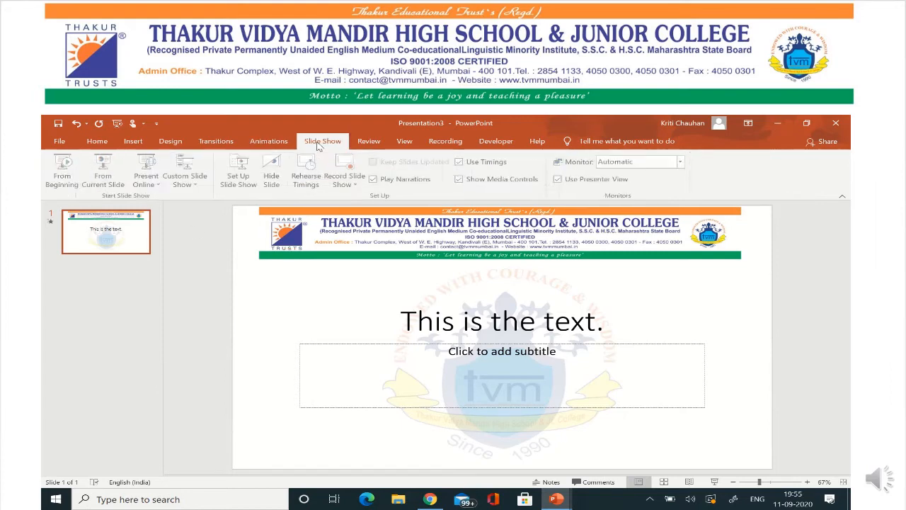
pyautogui.click(105, 170)
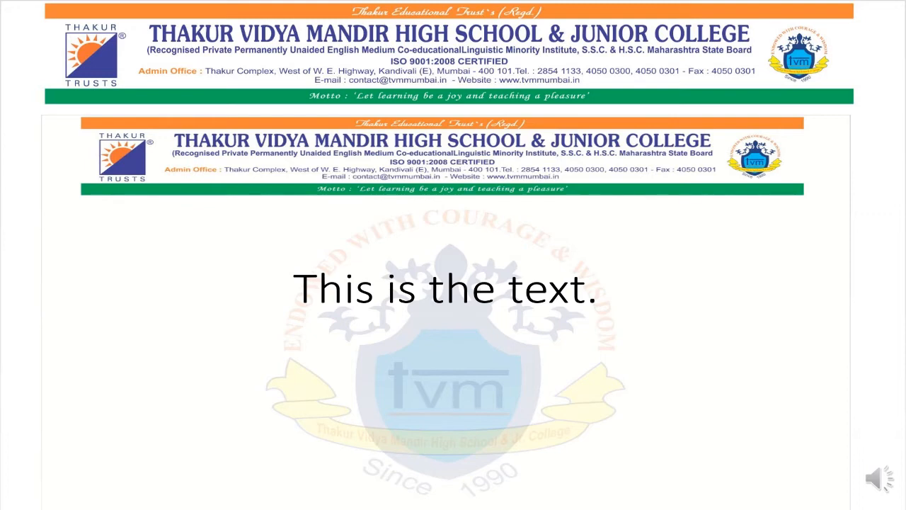
pyautogui.press('Return')
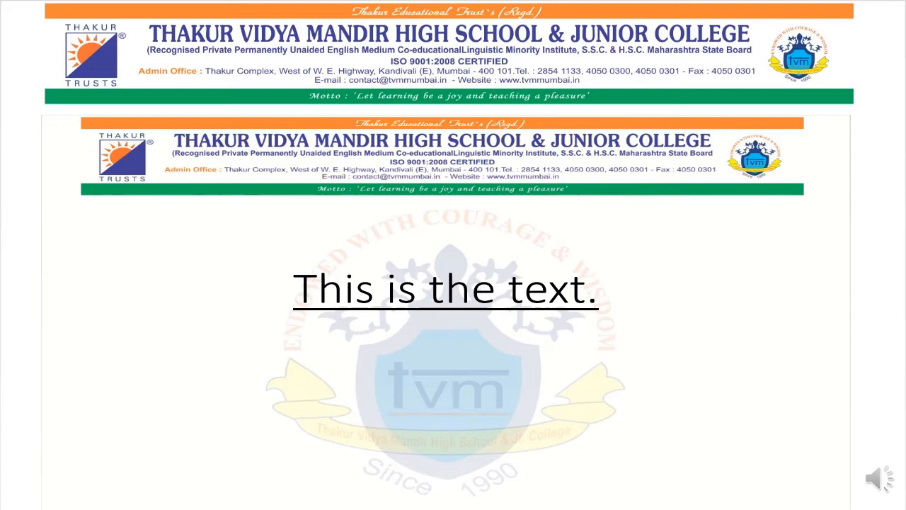
pyautogui.press('Escape')
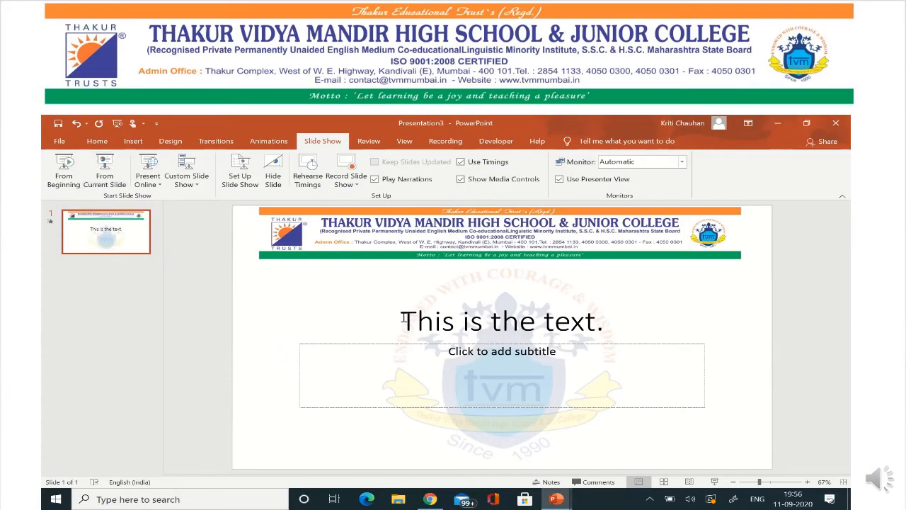
# Apply the Float Out exit animation to the title text and open its effect options.
pyautogui.moveTo(402, 319); pyautogui.dragTo(619, 335)
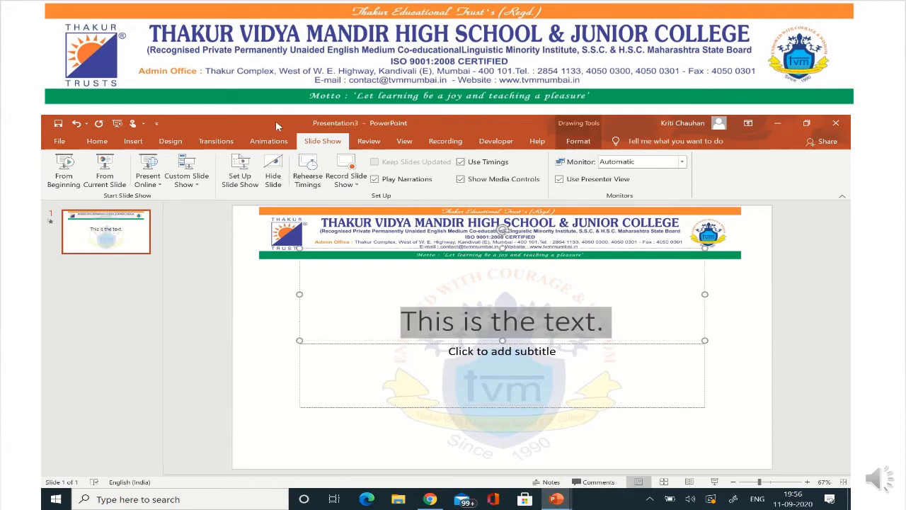
pyautogui.click(269, 141)
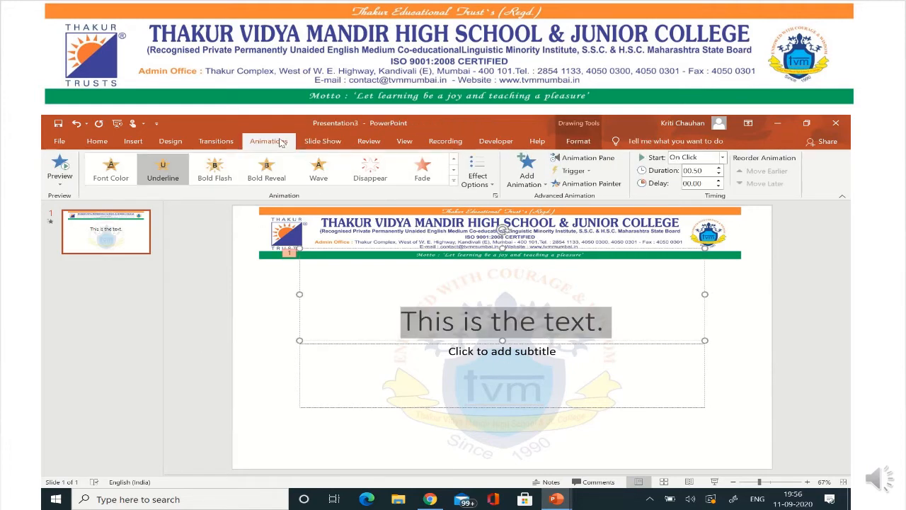
pyautogui.click(454, 181)
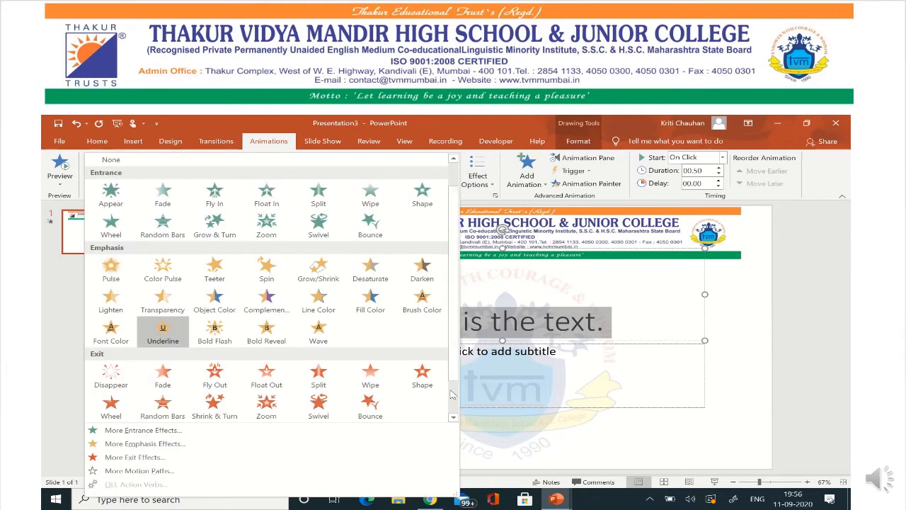
pyautogui.click(267, 376)
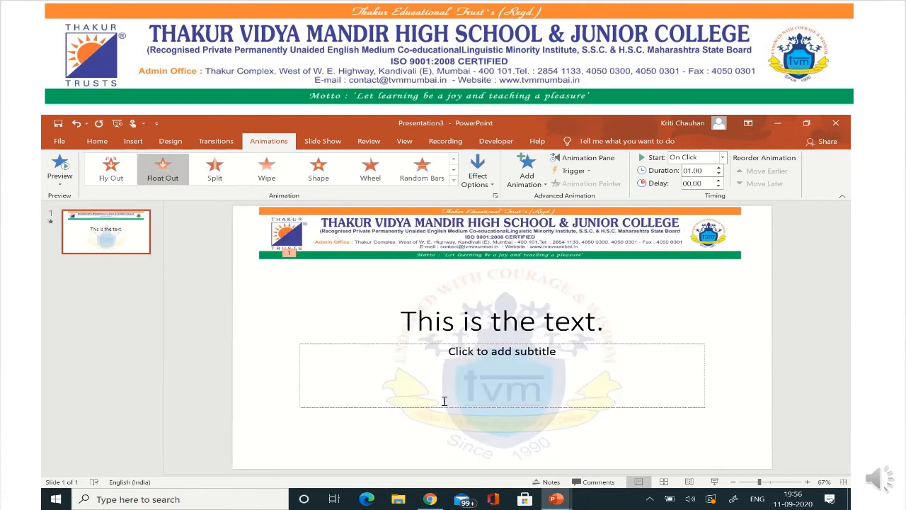
pyautogui.click(478, 182)
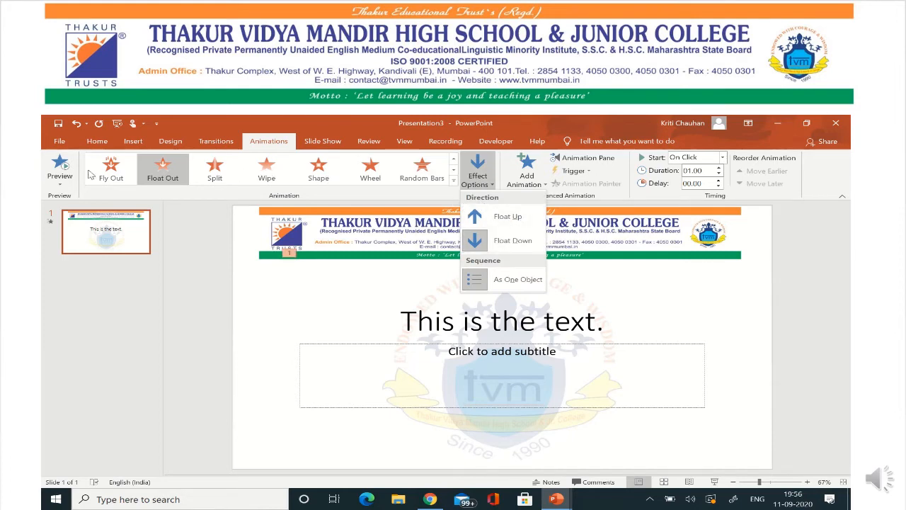
# Change the title's exit animation to Fly Out with its direction set to To Right.
pyautogui.click(110, 173)
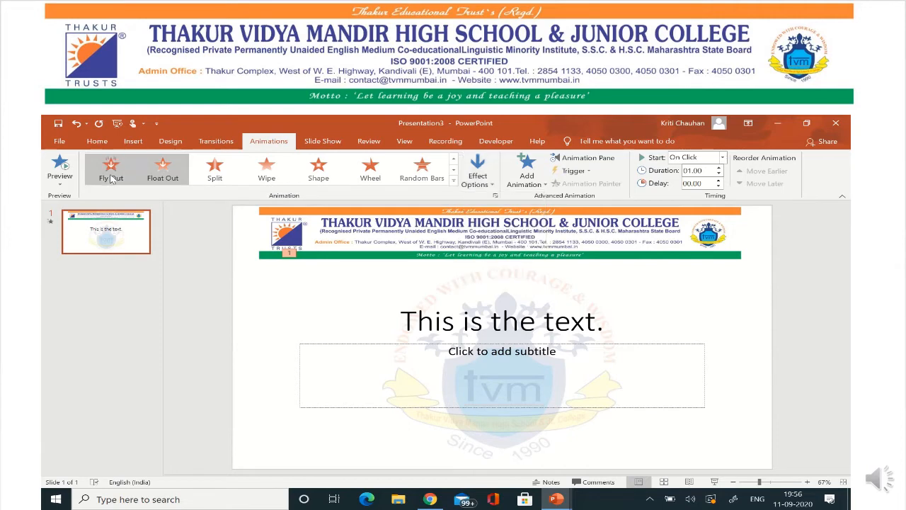
pyautogui.click(486, 169)
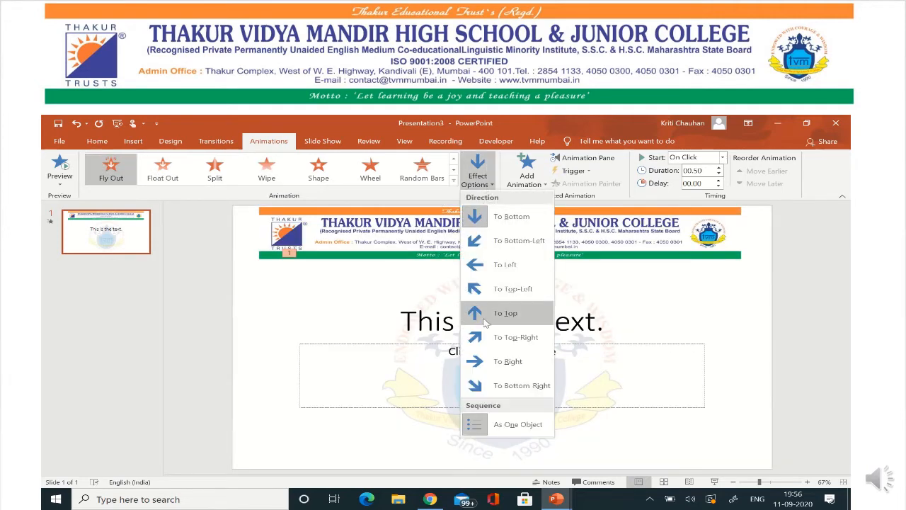
pyautogui.click(524, 359)
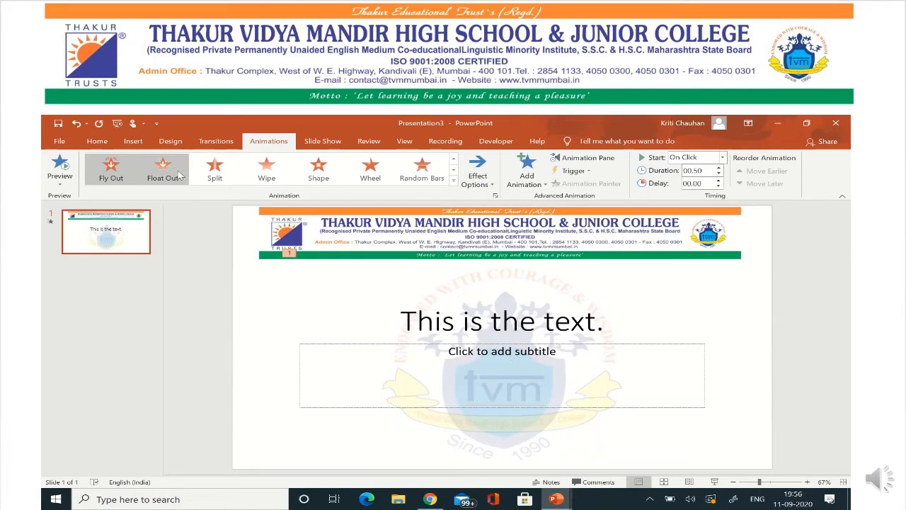
# Play the slide show from the current slide to check the title's Fly Out exit animation, and exit the show.
pyautogui.click(323, 141)
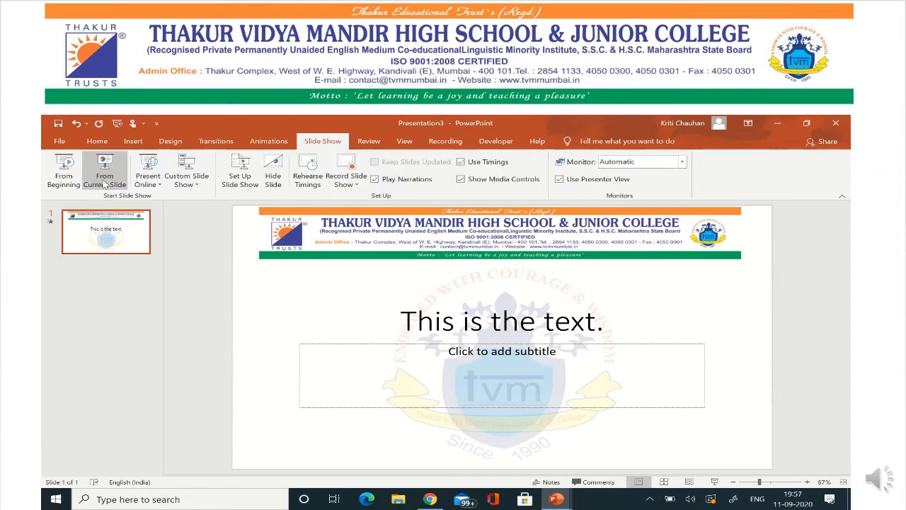
pyautogui.click(104, 180)
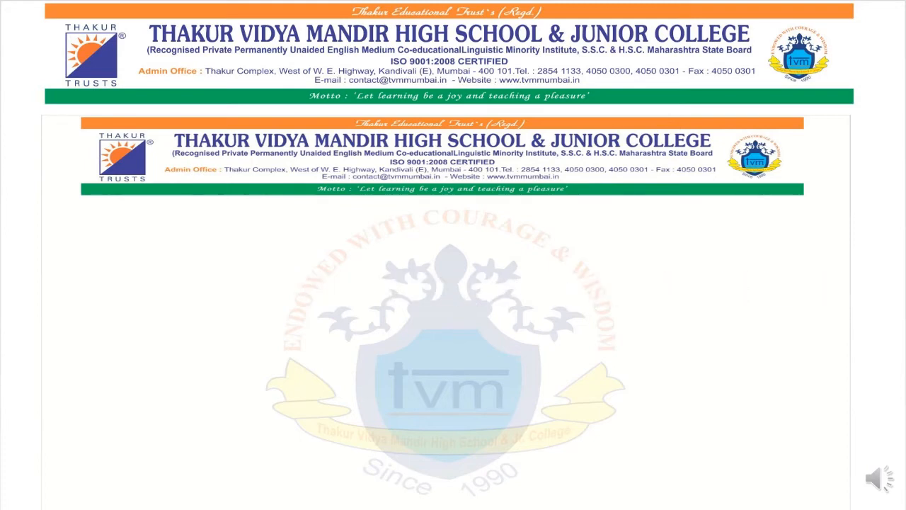
pyautogui.press('Escape')
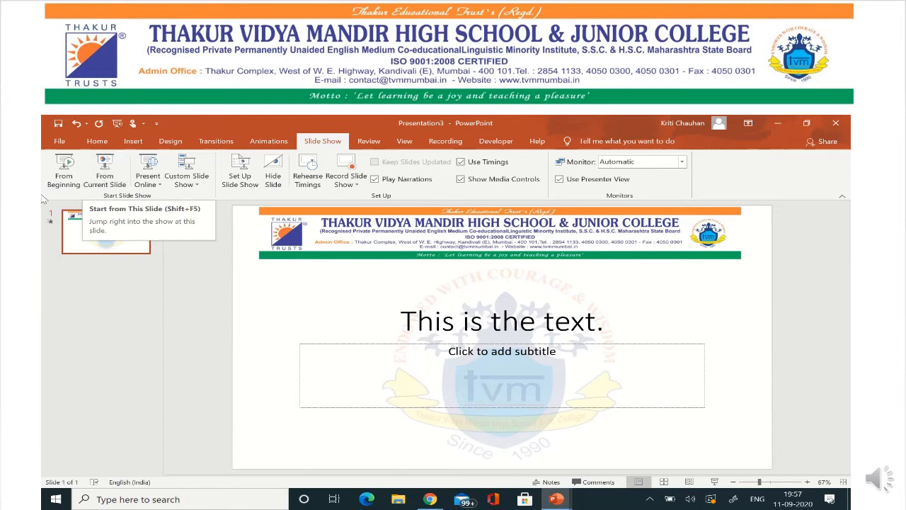
# Display the Animation Pane for the current slide.
pyautogui.click(270, 141)
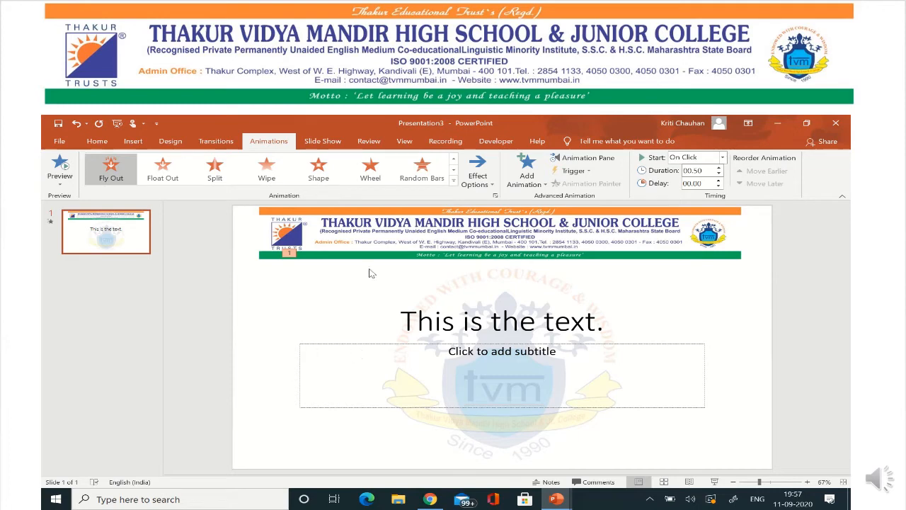
pyautogui.click(588, 161)
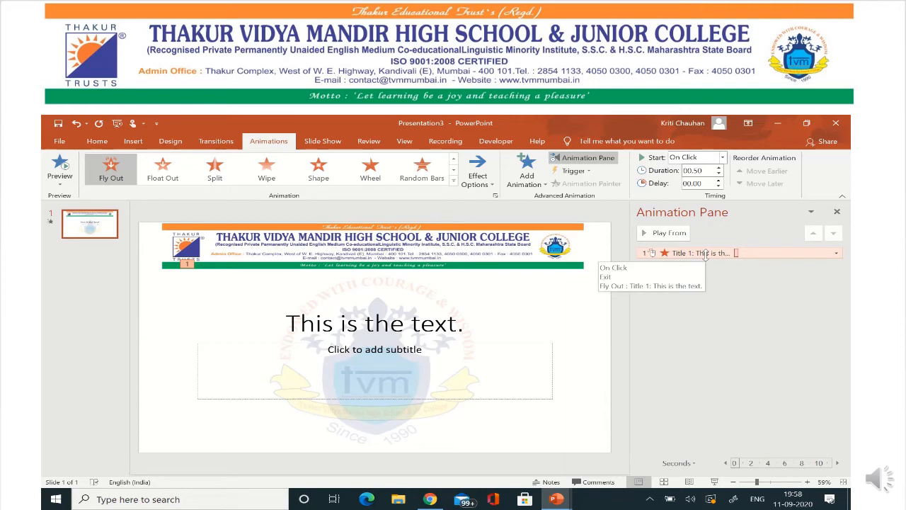
# Change the title's animation to the Fly In entrance with its direction set to From Left, and open its start options.
pyautogui.click(454, 180)
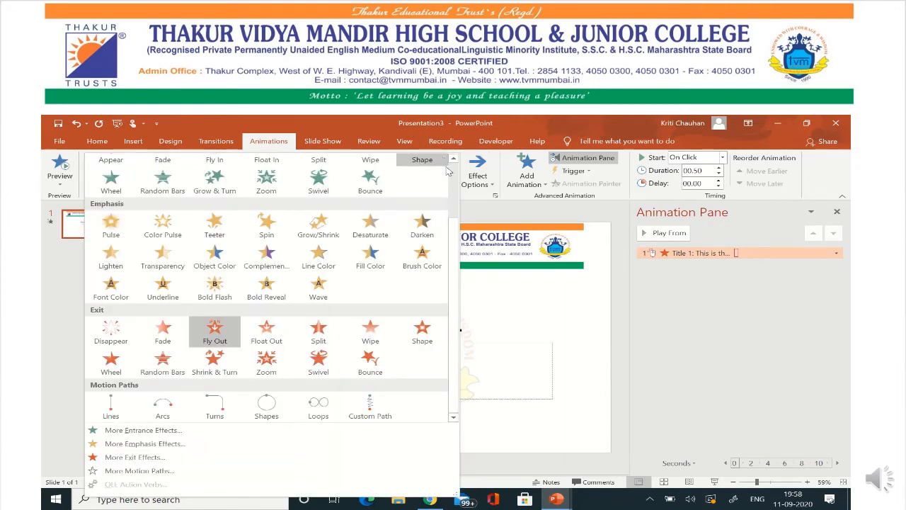
pyautogui.scroll(2, 453, 182)
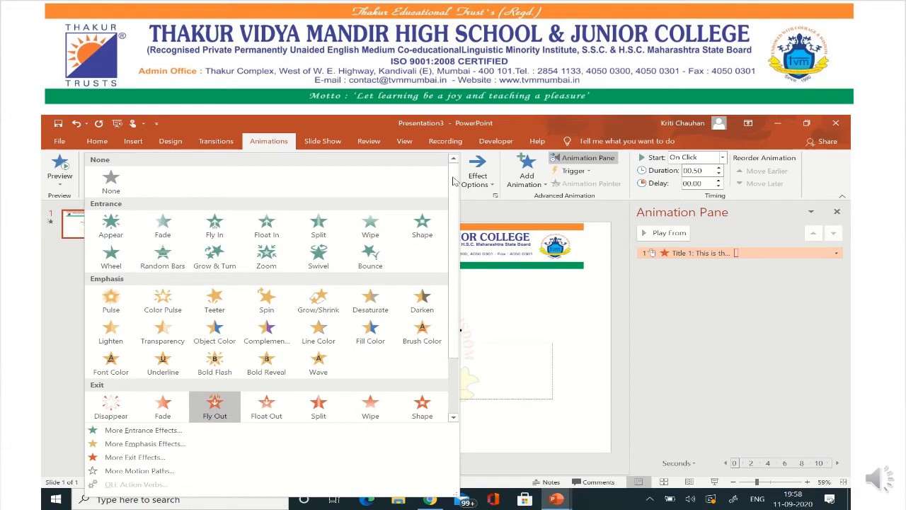
pyautogui.click(214, 228)
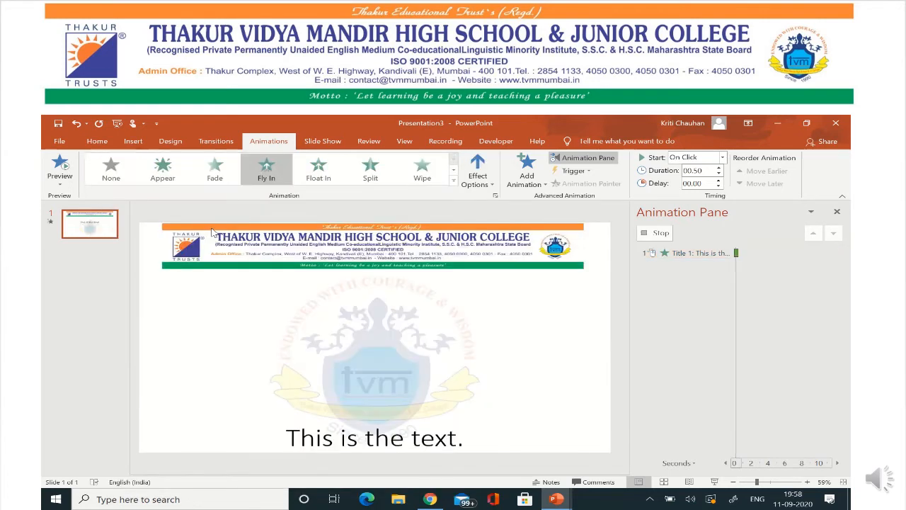
pyautogui.click(478, 176)
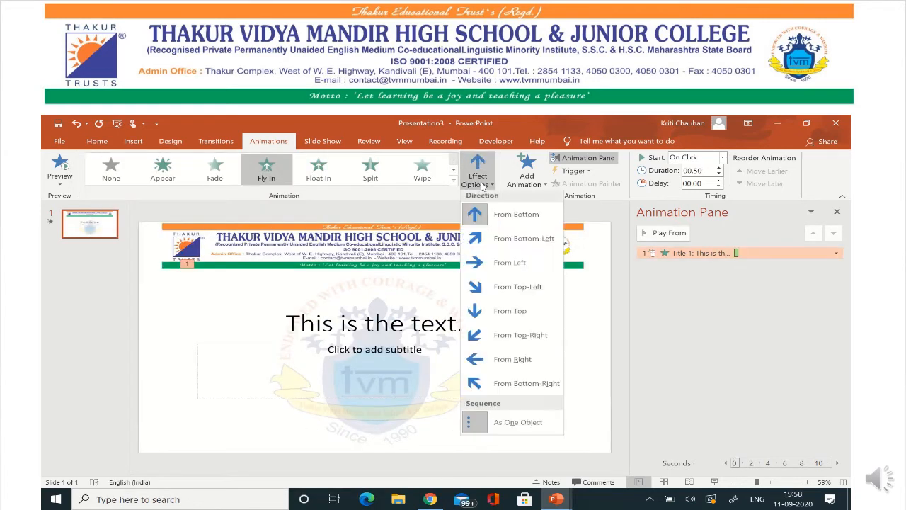
pyautogui.click(505, 267)
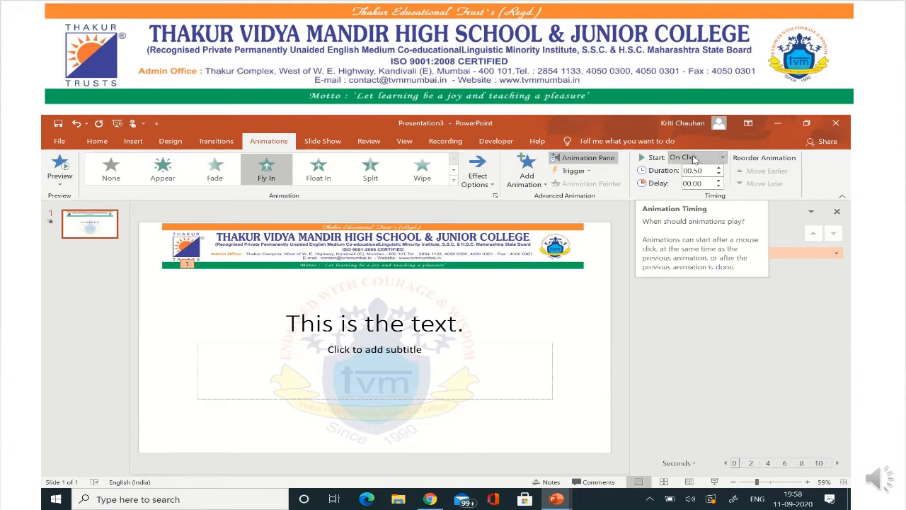
pyautogui.click(723, 157)
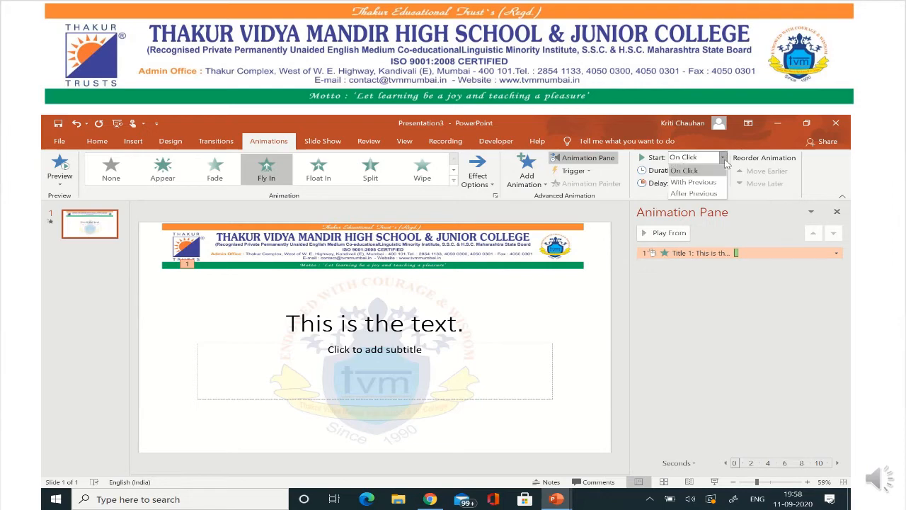
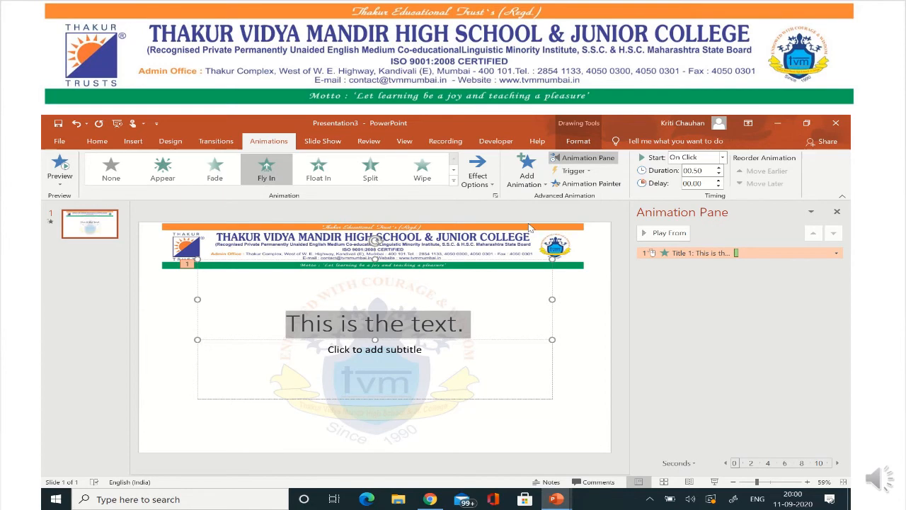
# Add an Underline emphasis as the title's second animation and set it to start After Previous.
pyautogui.click(527, 174)
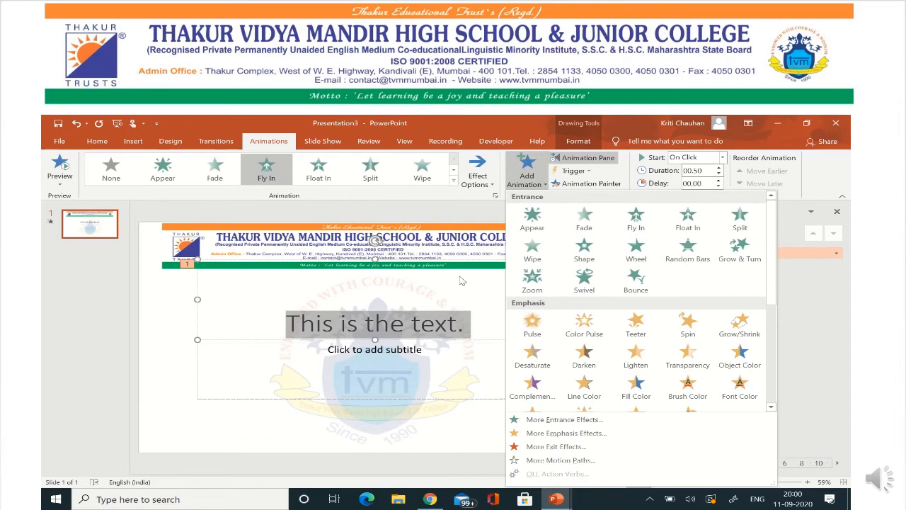
pyautogui.scroll(-5, 764, 378)
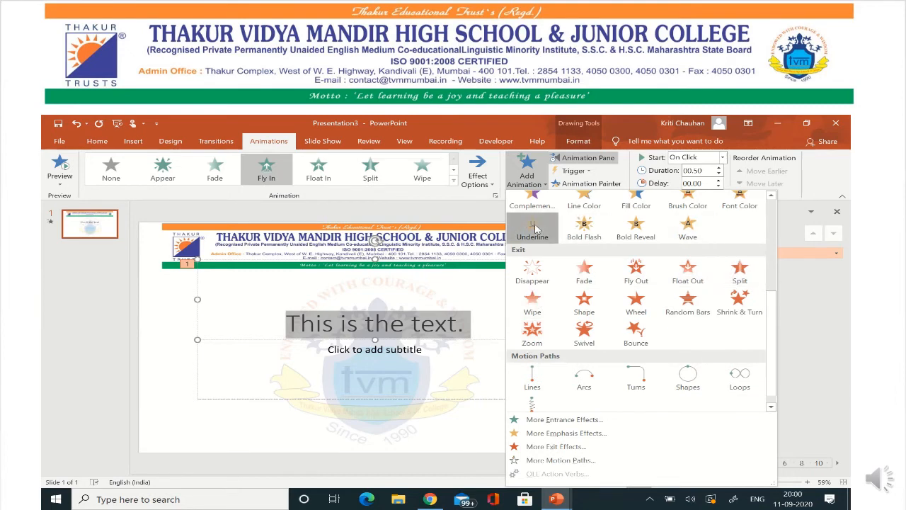
pyautogui.click(532, 227)
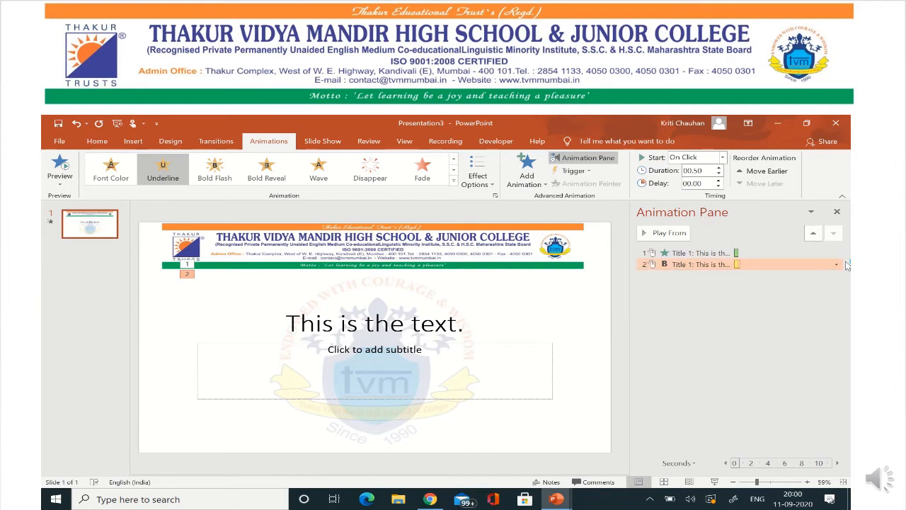
pyautogui.click(722, 157)
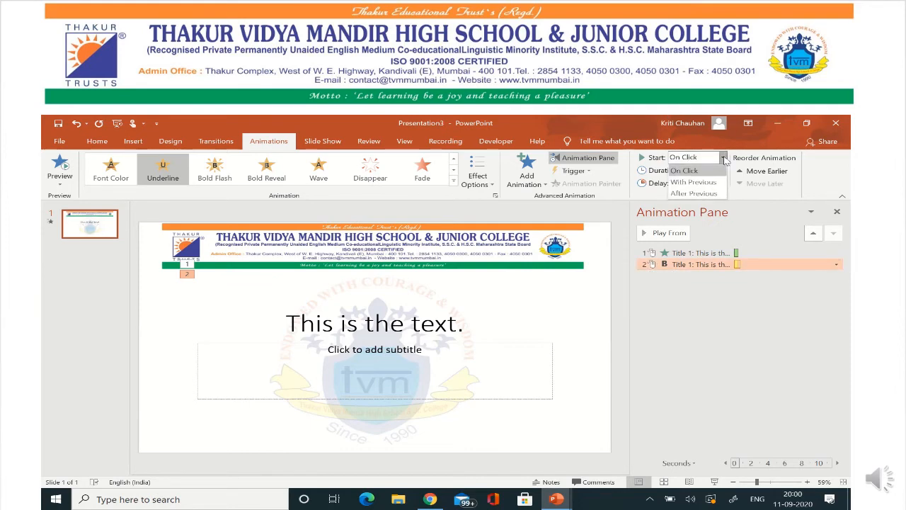
pyautogui.click(706, 194)
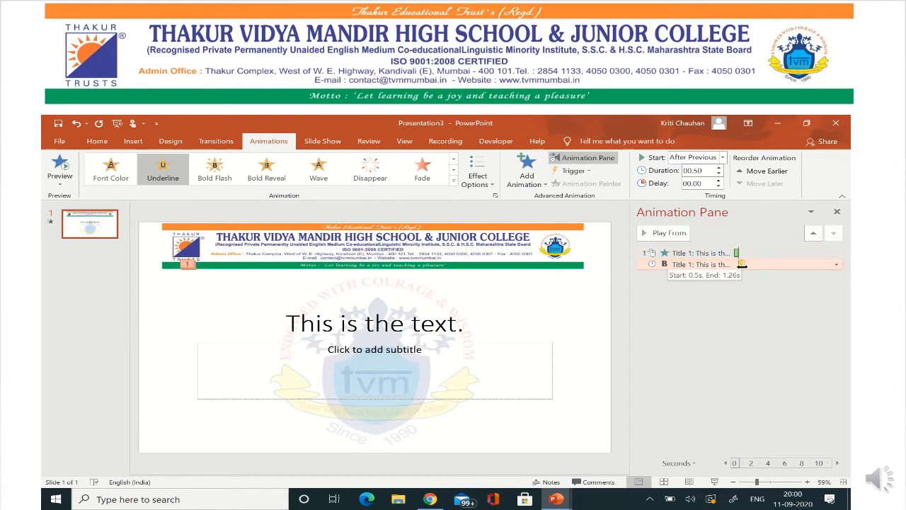
# Play the current slide to check that Underline follows Fly In on its own, and exit the show.
pyautogui.click(322, 141)
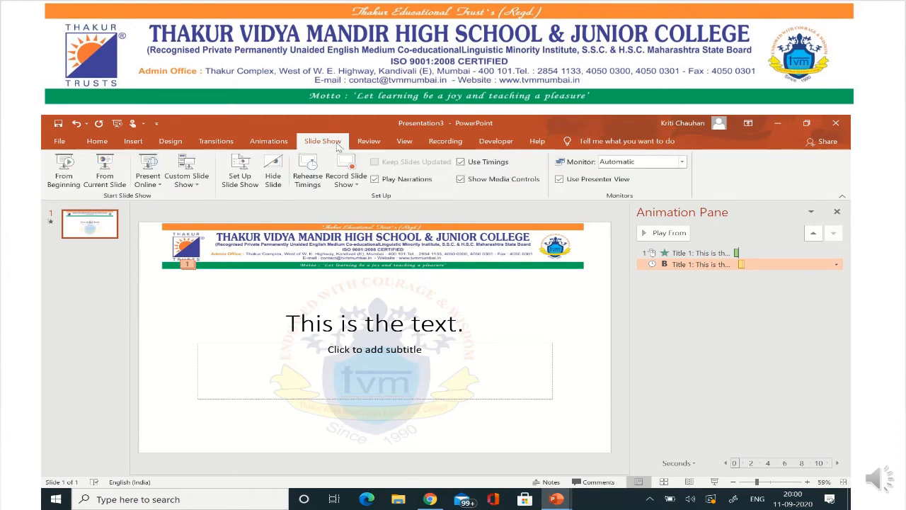
pyautogui.click(90, 185)
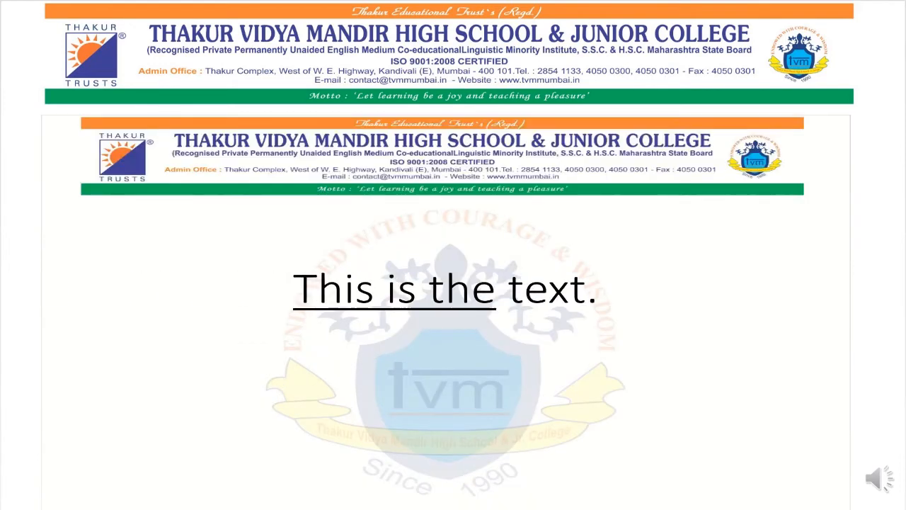
pyautogui.press('Escape')
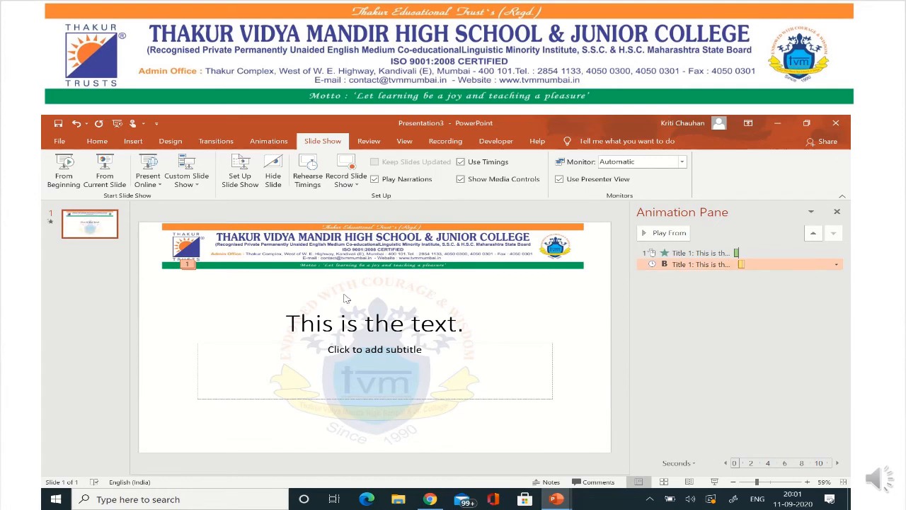
# Set the delay of the title's Underline animation to 02.00 seconds.
pyautogui.click(277, 141)
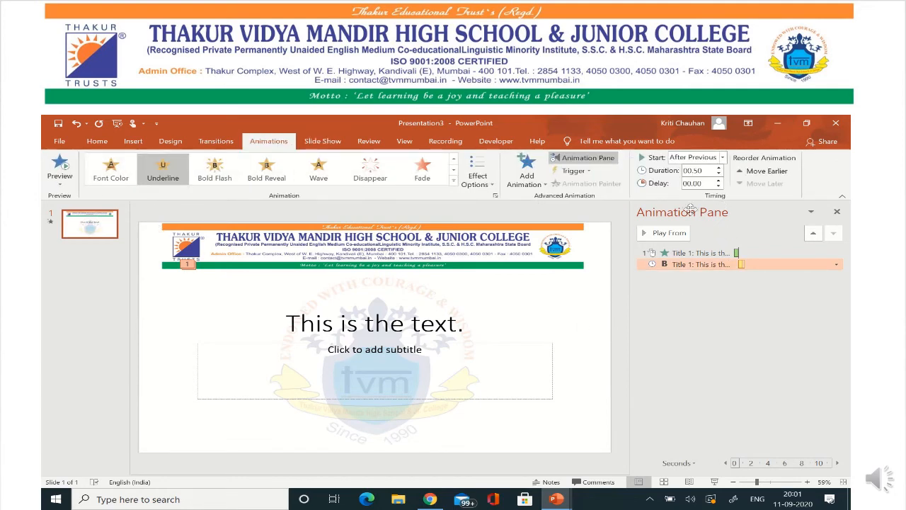
pyautogui.click(719, 182)
pyautogui.click(720, 181)
pyautogui.click(719, 181)
pyautogui.click(720, 181)
pyautogui.click(719, 182)
pyautogui.click(720, 181)
pyautogui.click(720, 181)
pyautogui.click(720, 181)
# Play the slide show from the current slide to check the delayed Underline animation, and exit the show.
pyautogui.click(320, 142)
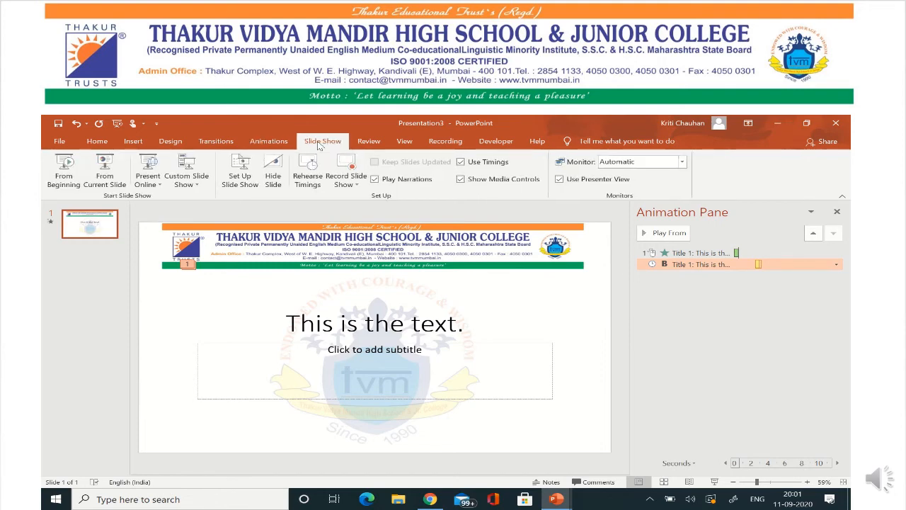
pyautogui.click(109, 173)
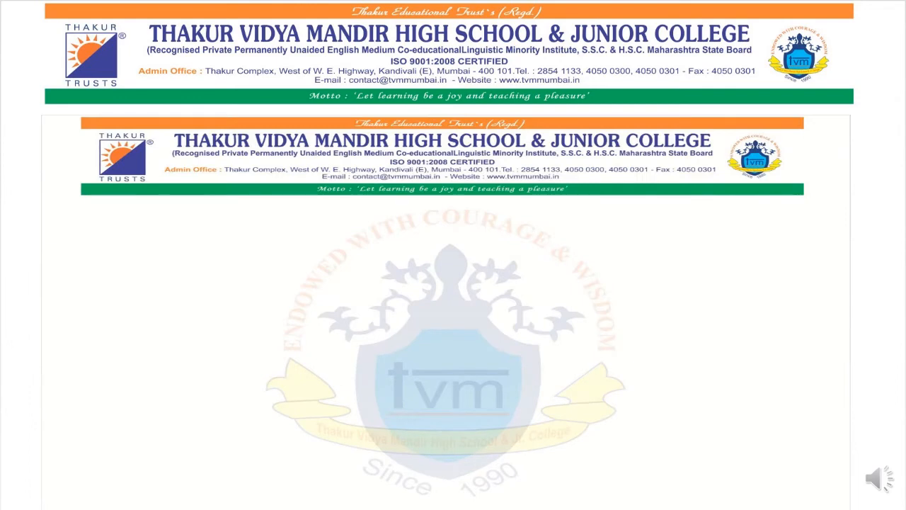
pyautogui.press('Return')
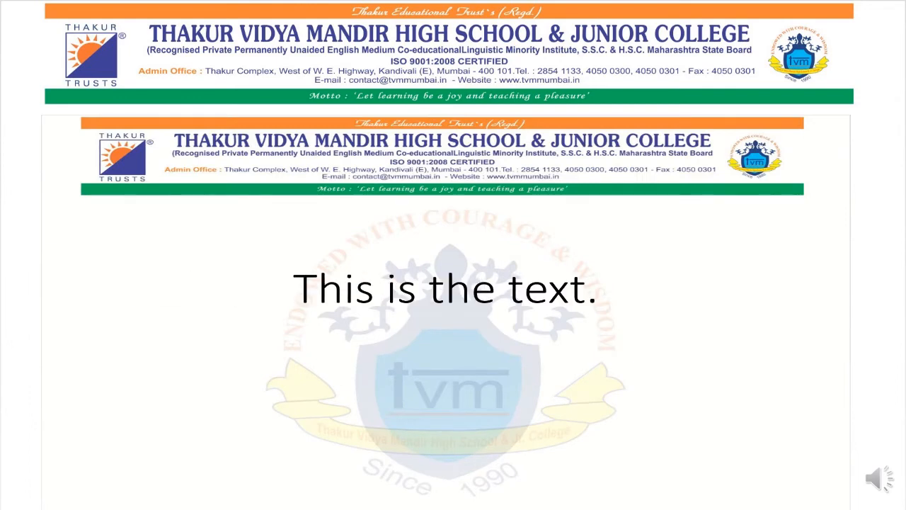
pyautogui.press('Return')
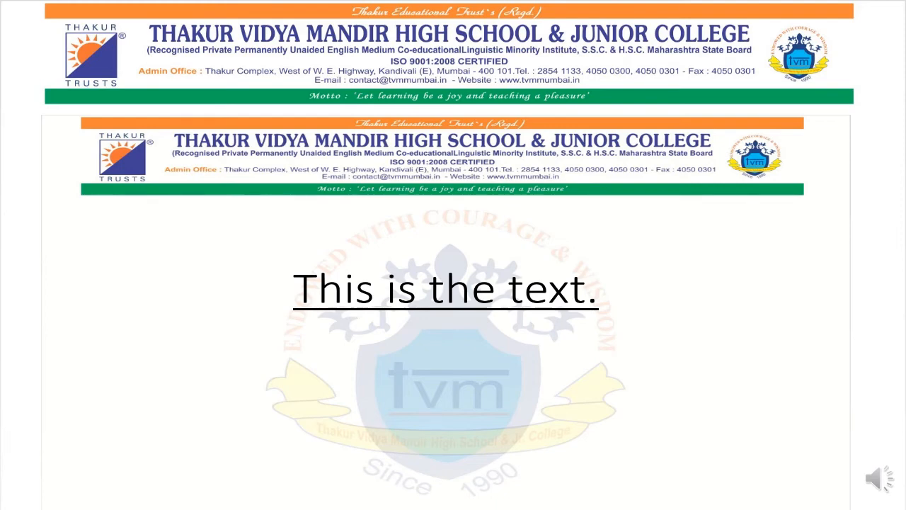
pyautogui.press('Escape')
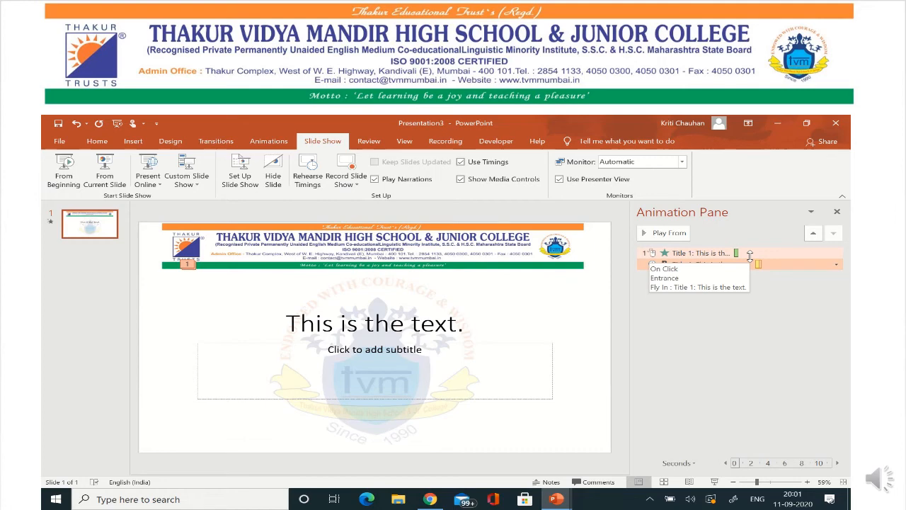
# Try raising and lowering the duration of the title's Underline animation.
pyautogui.click(269, 141)
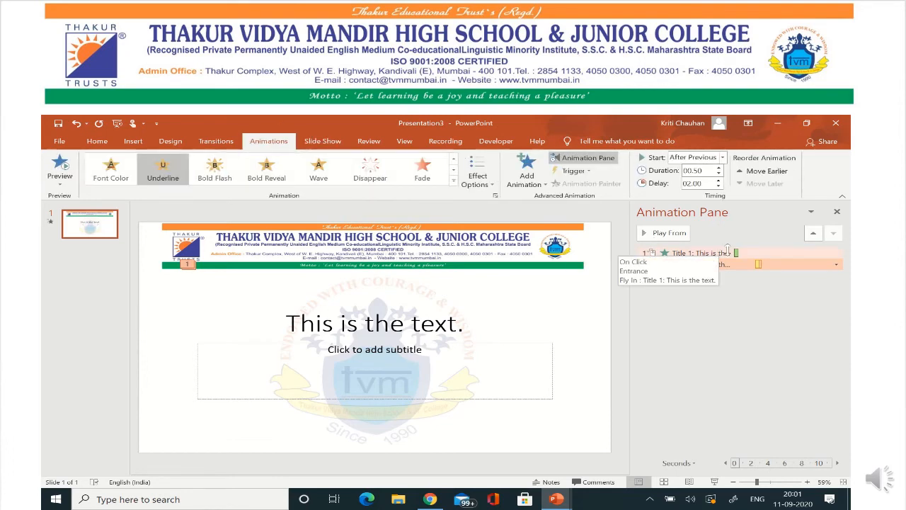
pyautogui.click(719, 168)
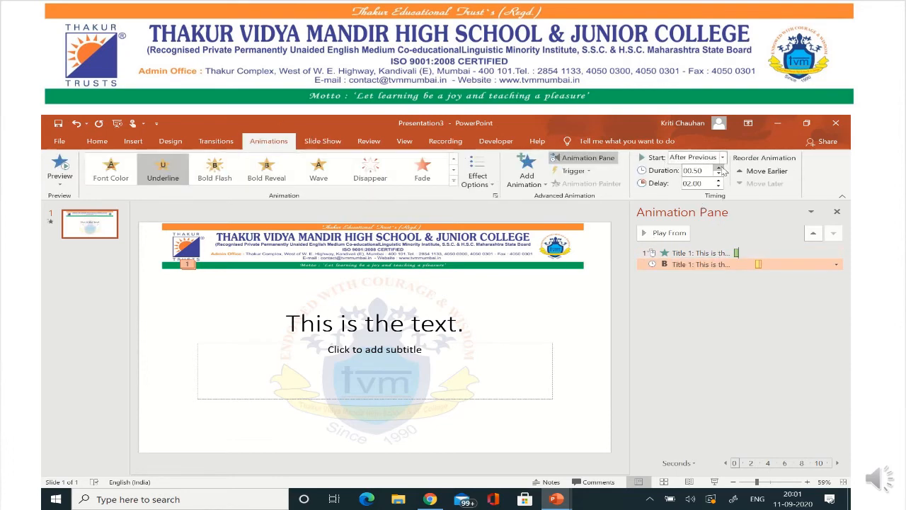
pyautogui.click(719, 167)
pyautogui.click(719, 168)
pyautogui.click(718, 168)
pyautogui.click(719, 174)
pyautogui.click(718, 174)
pyautogui.click(719, 175)
pyautogui.click(719, 174)
# Select the title's Fly In animation in the Animation Pane and set its duration to 01.25 seconds.
pyautogui.click(701, 253)
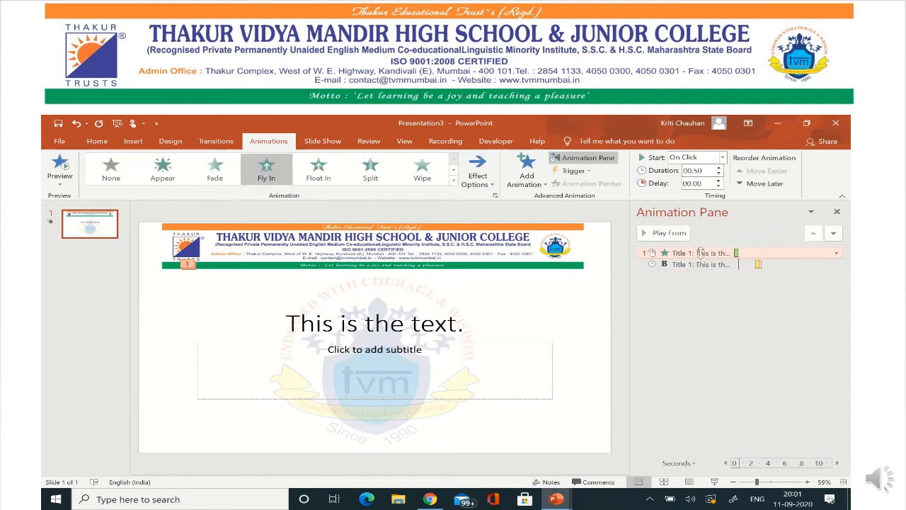
pyautogui.click(718, 170)
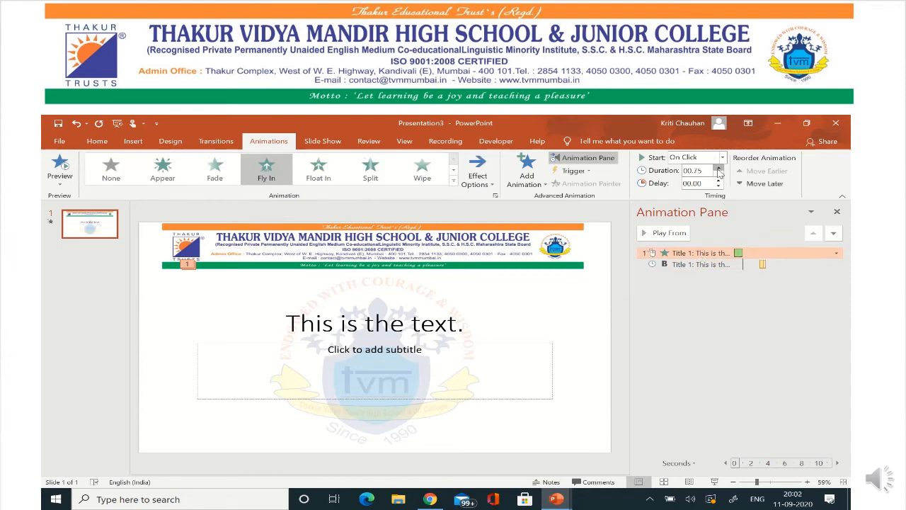
pyautogui.click(718, 170)
pyautogui.click(719, 170)
# Play the slide show from the current slide to check the slower Fly In animation, and exit the show.
pyautogui.click(338, 147)
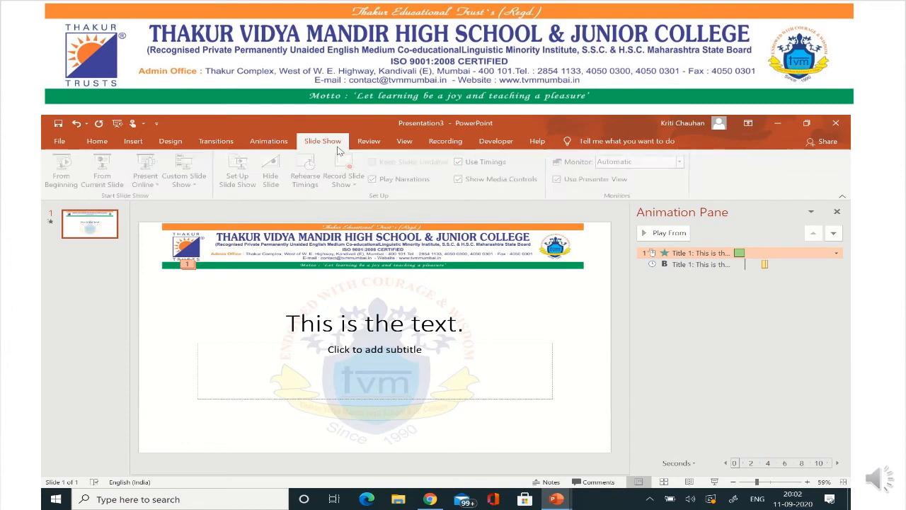
pyautogui.click(102, 174)
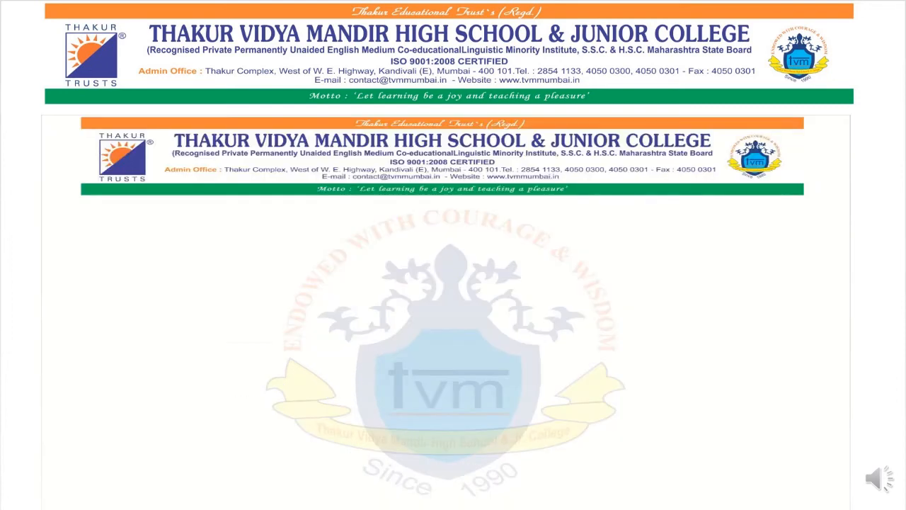
pyautogui.press('Right')
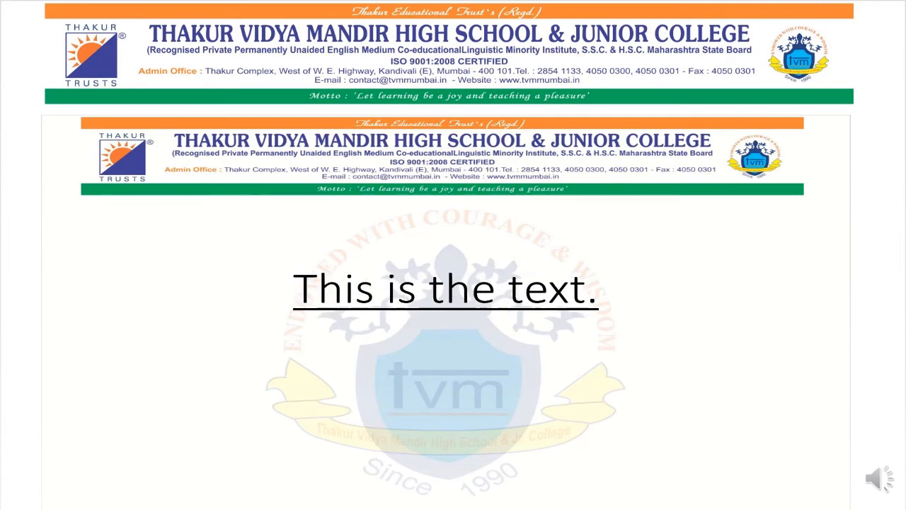
pyautogui.press('Escape')
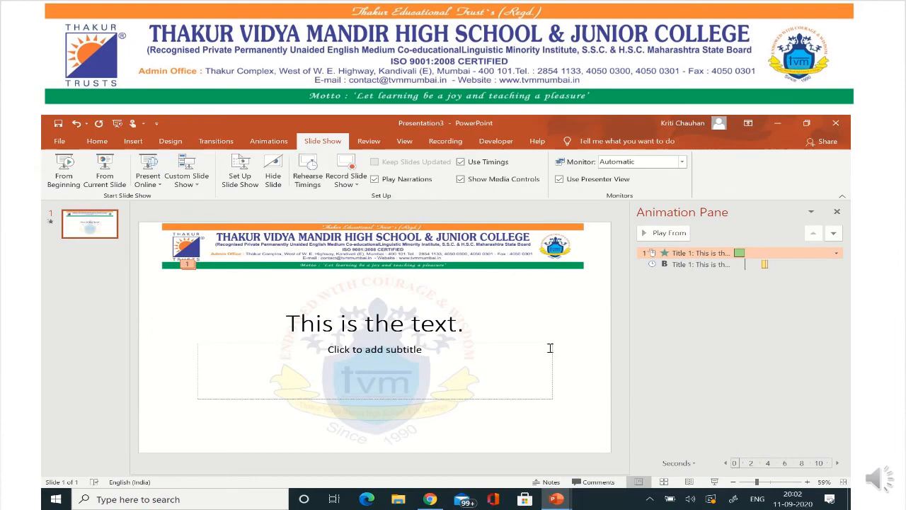
# Shorten the title's Fly In animation to a duration of 00.25 seconds.
pyautogui.click(268, 141)
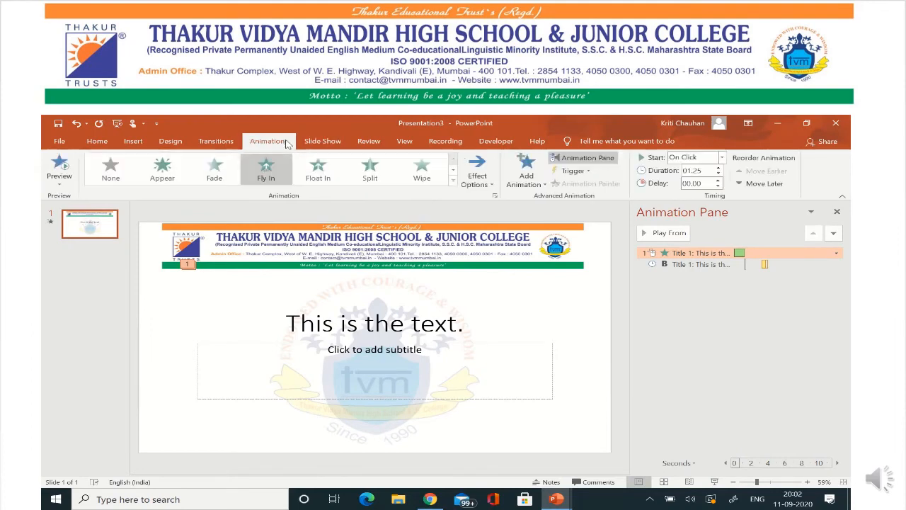
pyautogui.click(719, 174)
pyautogui.click(719, 174)
pyautogui.click(719, 174)
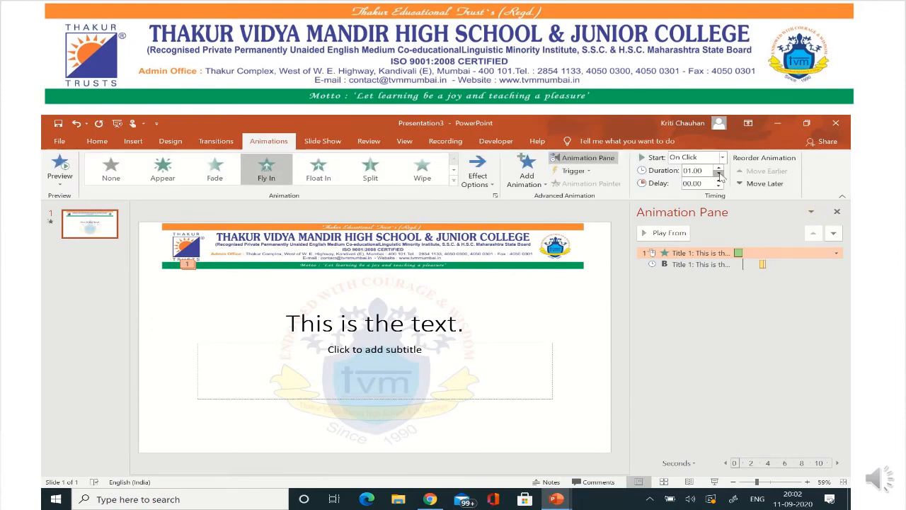
pyautogui.click(719, 174)
pyautogui.click(719, 174)
pyautogui.click(718, 167)
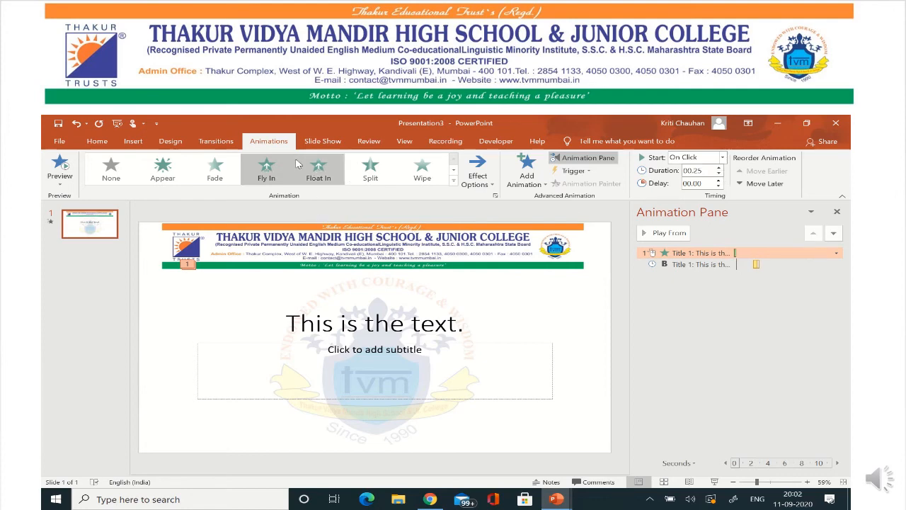
# Play the slide show from the current slide to check the shortened Fly In animation, and exit the show.
pyautogui.click(323, 141)
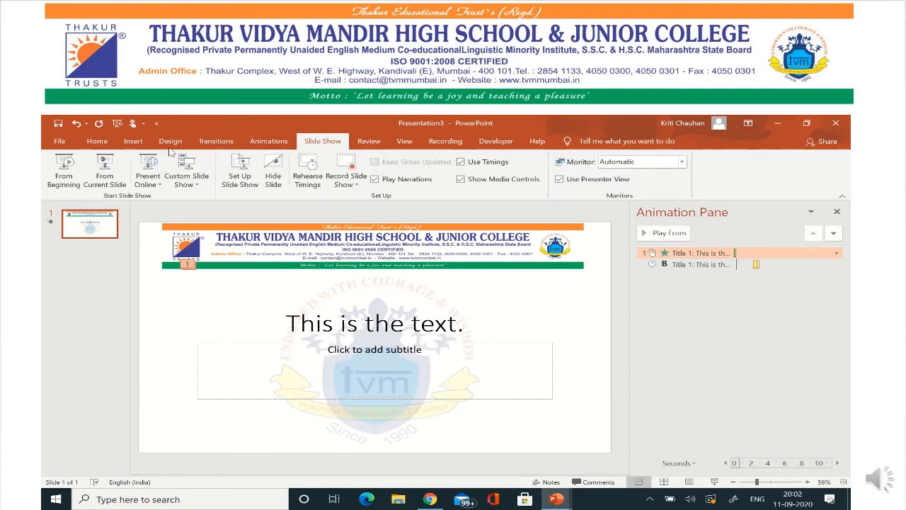
pyautogui.click(104, 175)
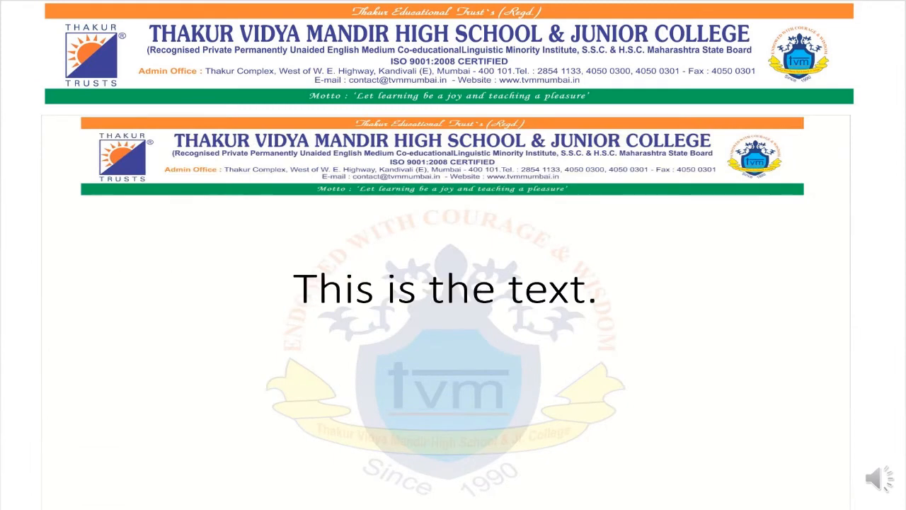
pyautogui.press('Escape')
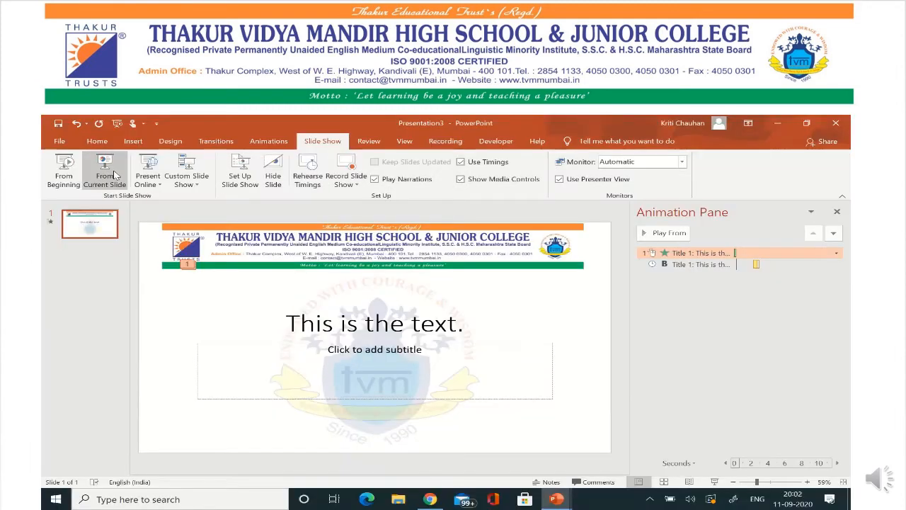
# Select the title's Underline animation in the Animation Pane and set it to start With Previous.
pyautogui.click(269, 141)
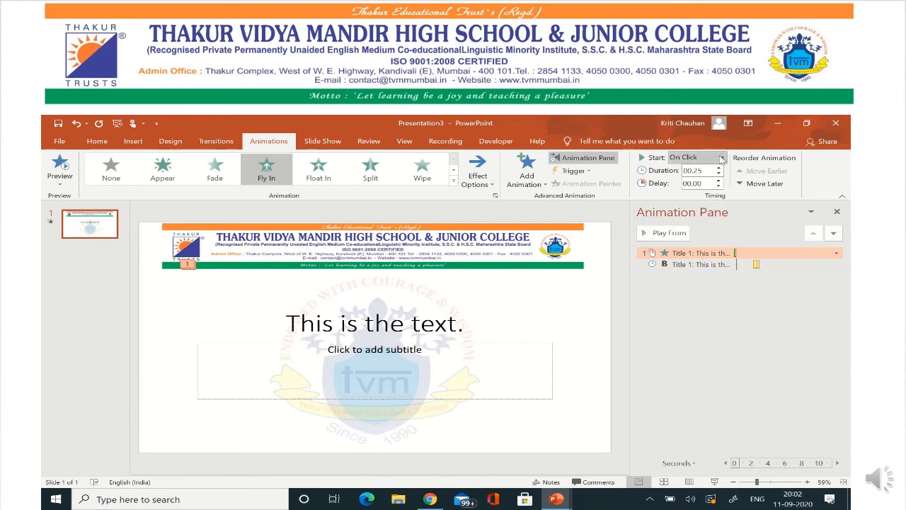
pyautogui.click(690, 264)
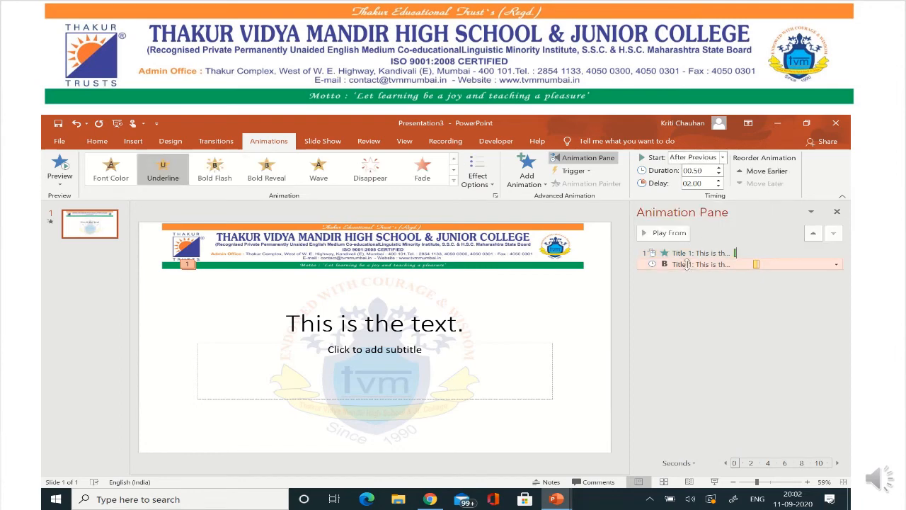
pyautogui.click(723, 157)
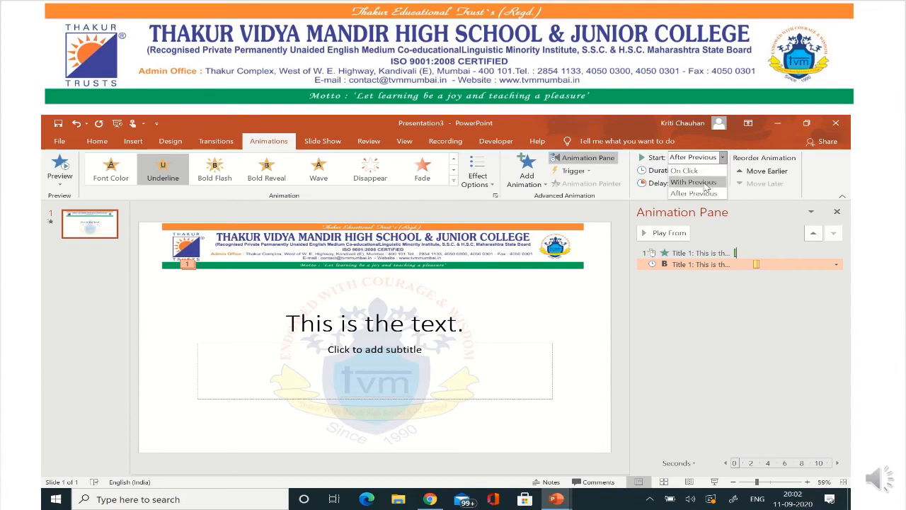
pyautogui.click(705, 182)
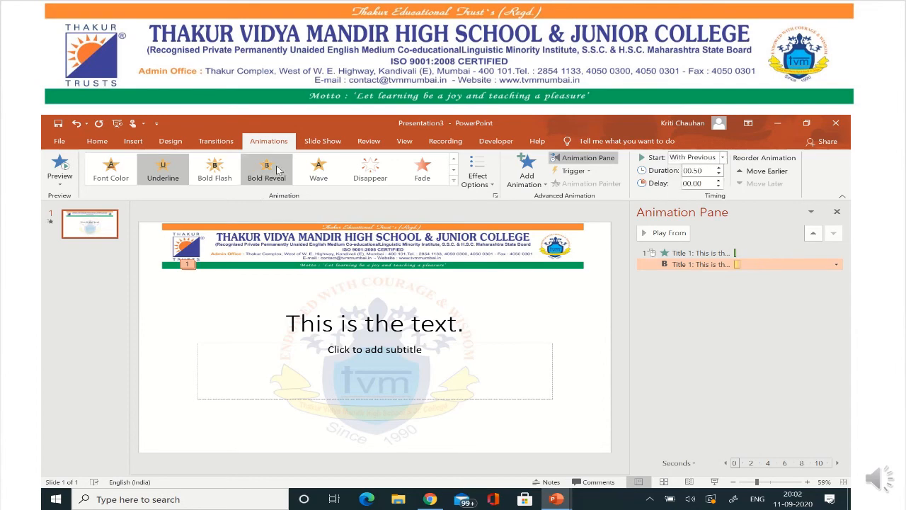
# Play the slide show from the current slide to check Fly In and Underline running together, and exit the show.
pyautogui.click(322, 141)
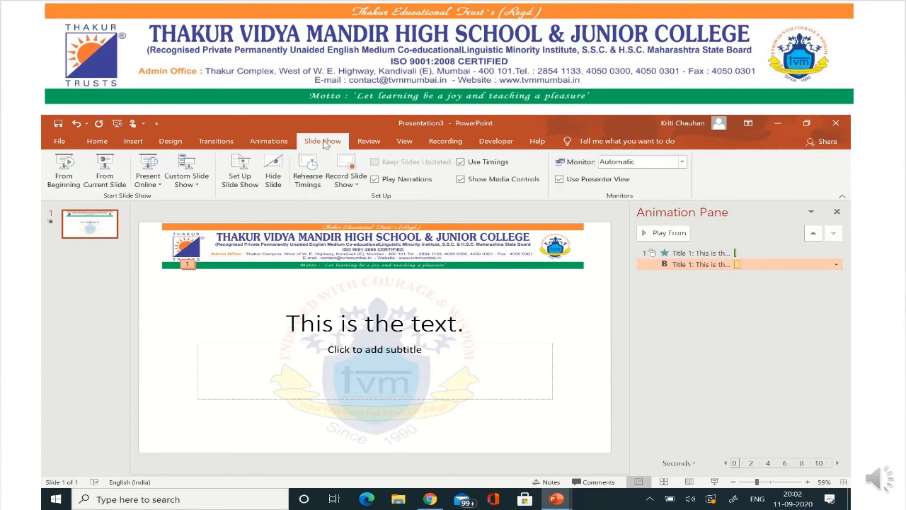
pyautogui.click(105, 169)
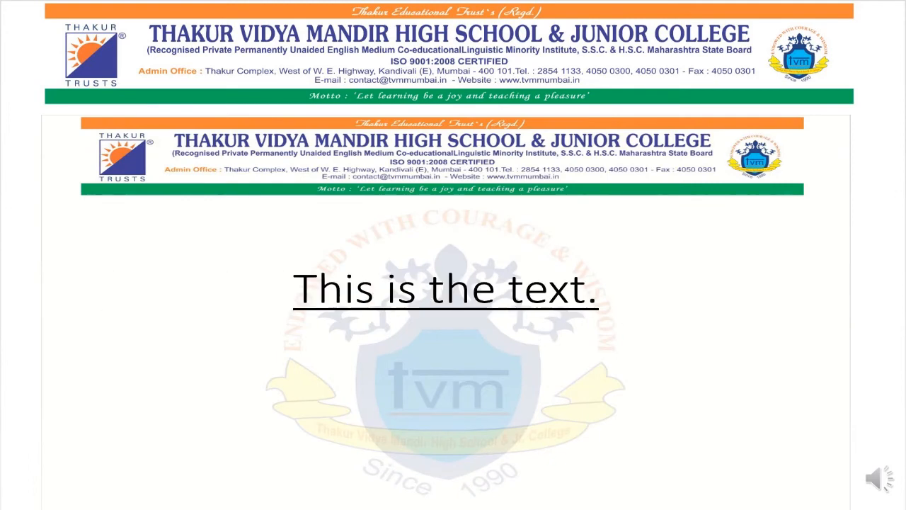
pyautogui.press('Escape')
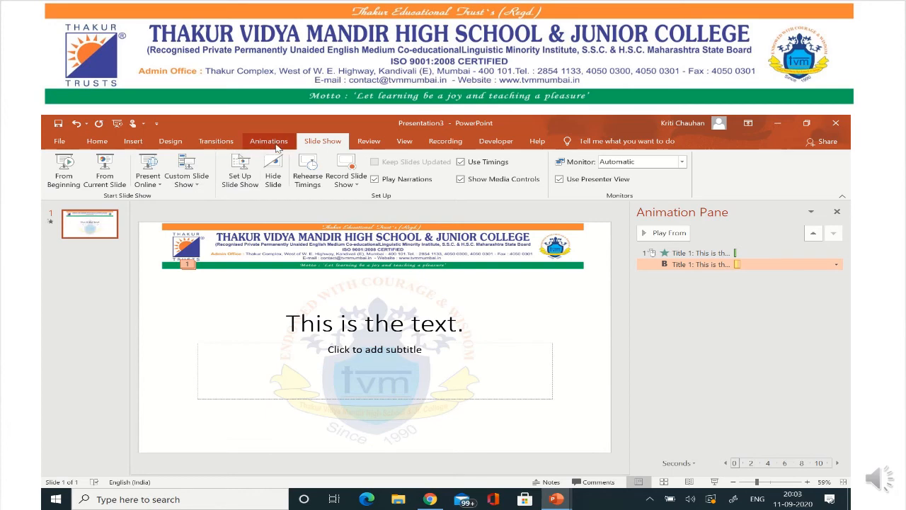
# Remove the title's Underline animation from the Animation Pane.
pyautogui.click(225, 144)
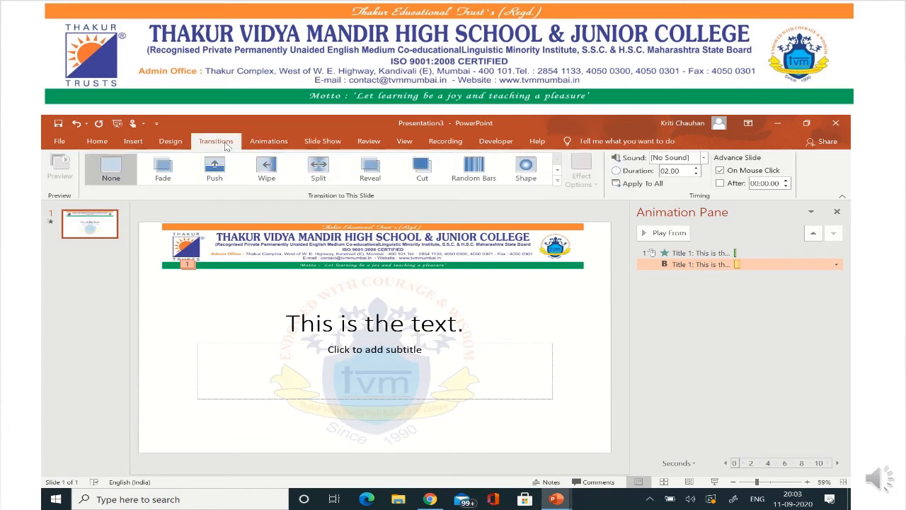
pyautogui.click(836, 265)
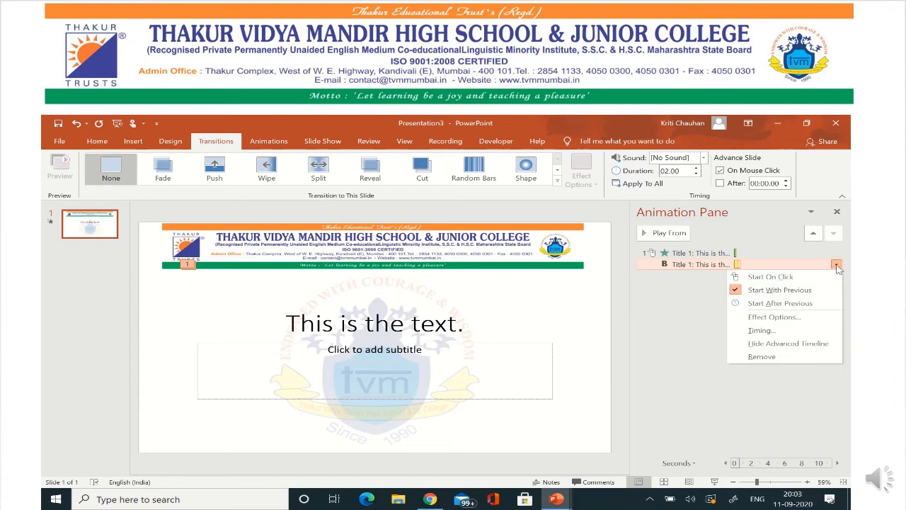
pyautogui.click(685, 267)
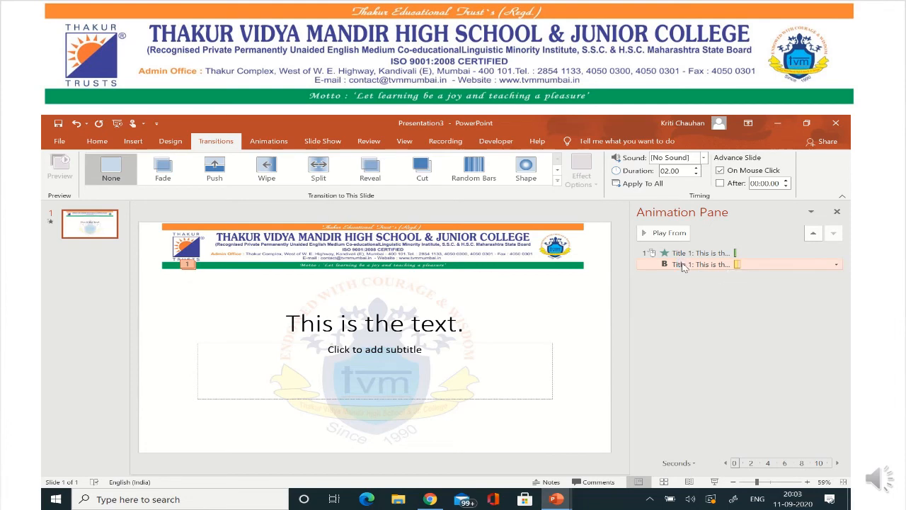
pyautogui.doubleClick(684, 266)
pyautogui.click(547, 210)
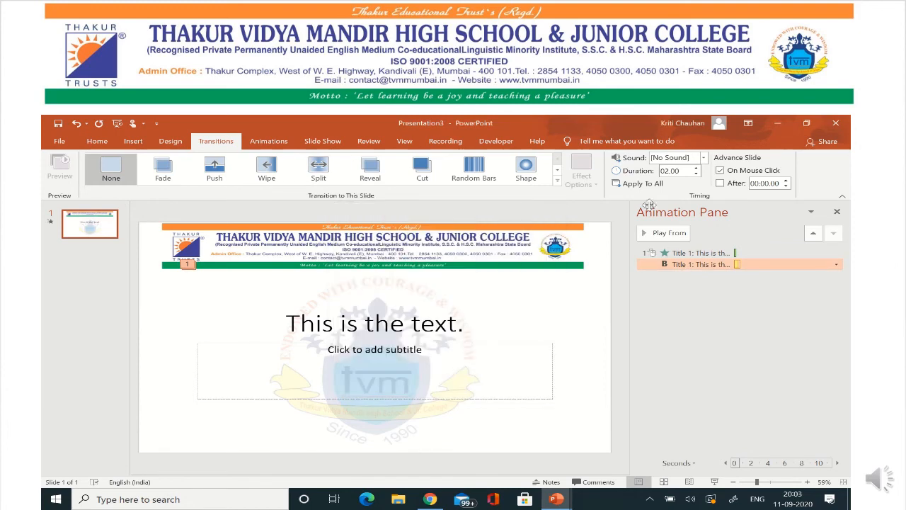
pyautogui.click(837, 265)
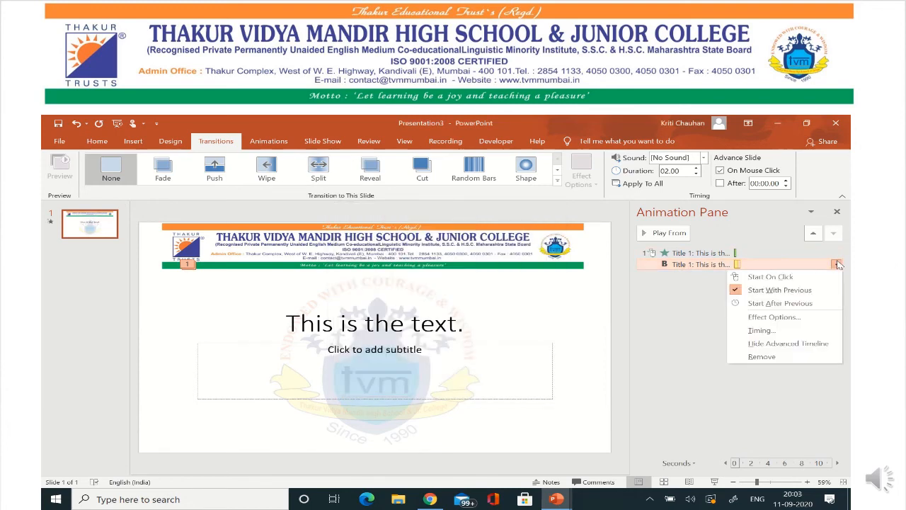
pyautogui.click(758, 357)
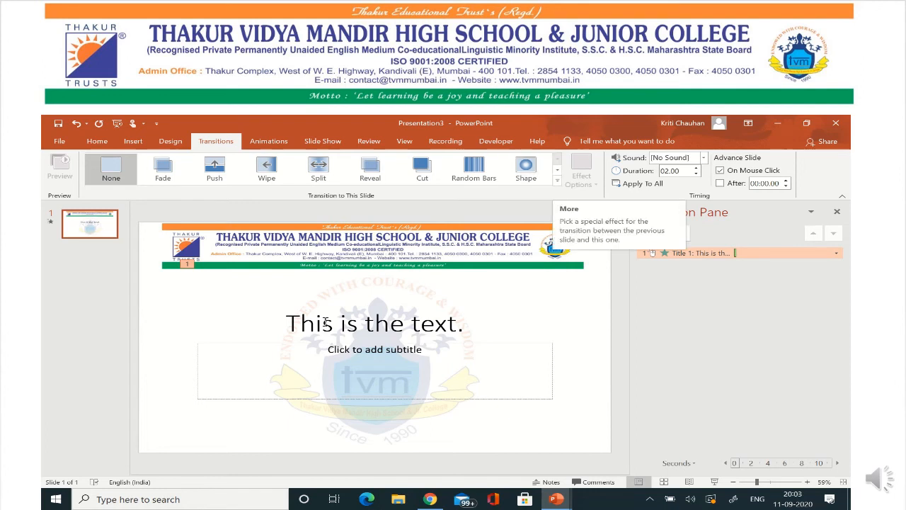
# Select the title text and add a Fly Out exit animation alongside its Fly In effect.
pyautogui.moveTo(290, 316); pyautogui.dragTo(506, 312)
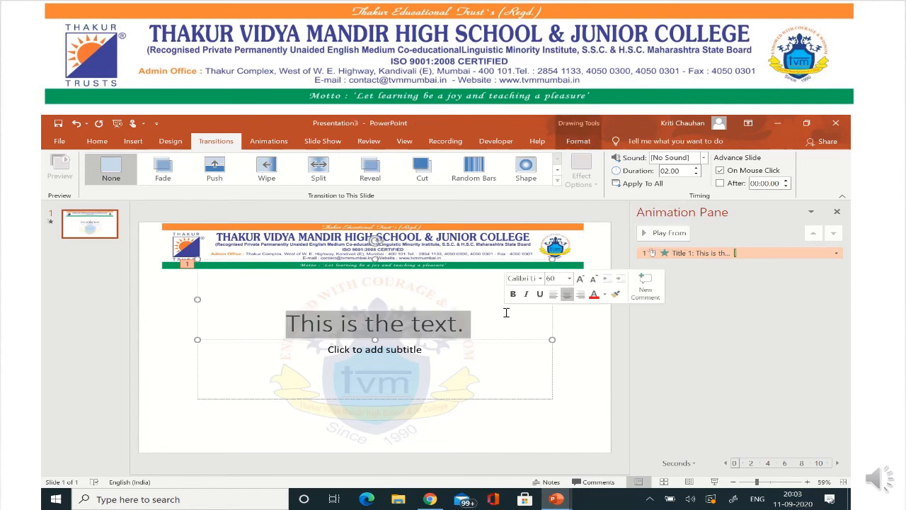
pyautogui.click(265, 145)
pyautogui.click(523, 174)
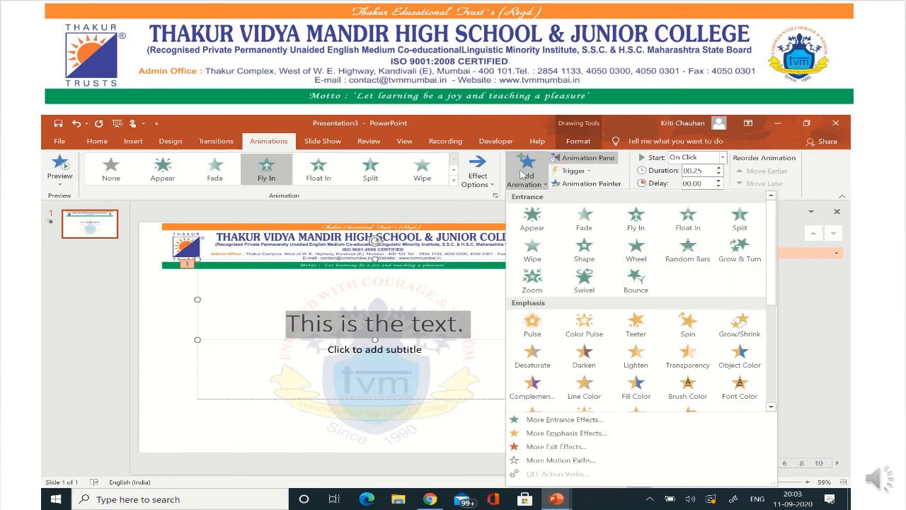
pyautogui.click(774, 351)
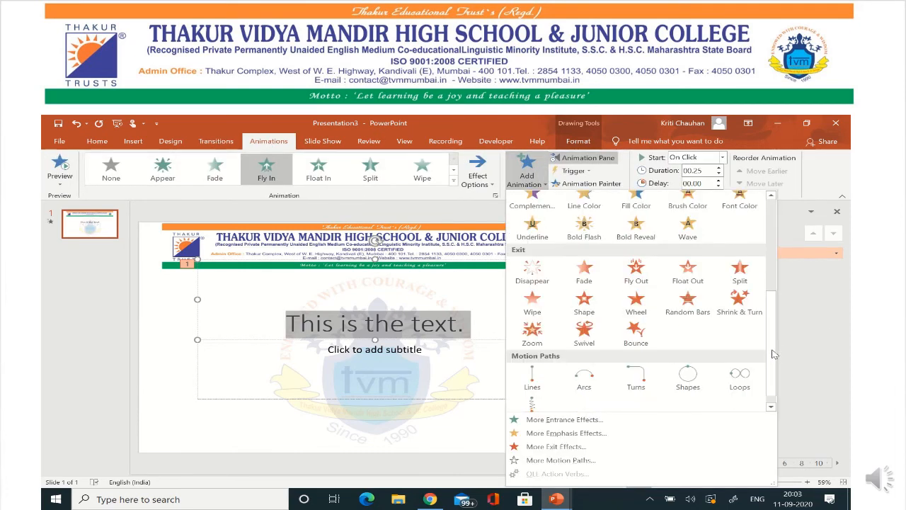
pyautogui.click(636, 275)
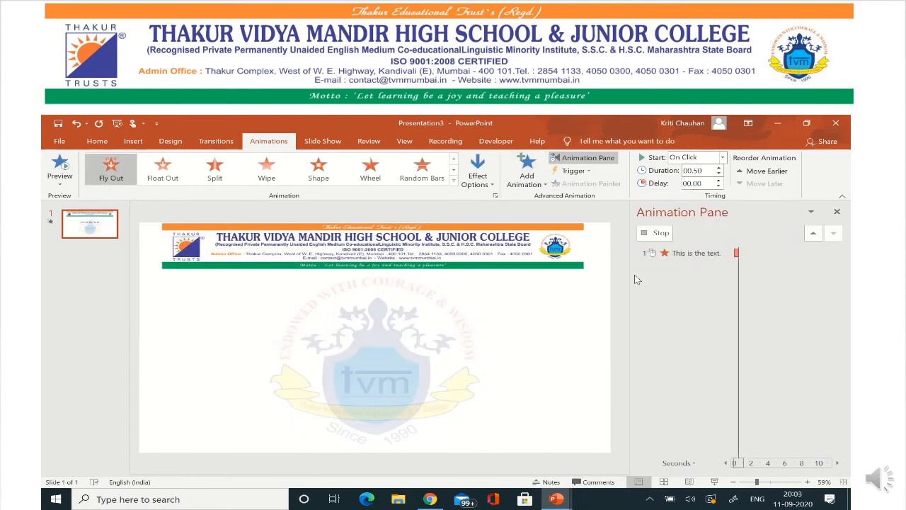
# Set the title's Fly Out animation to the direction To Right and to start After Previous.
pyautogui.click(476, 177)
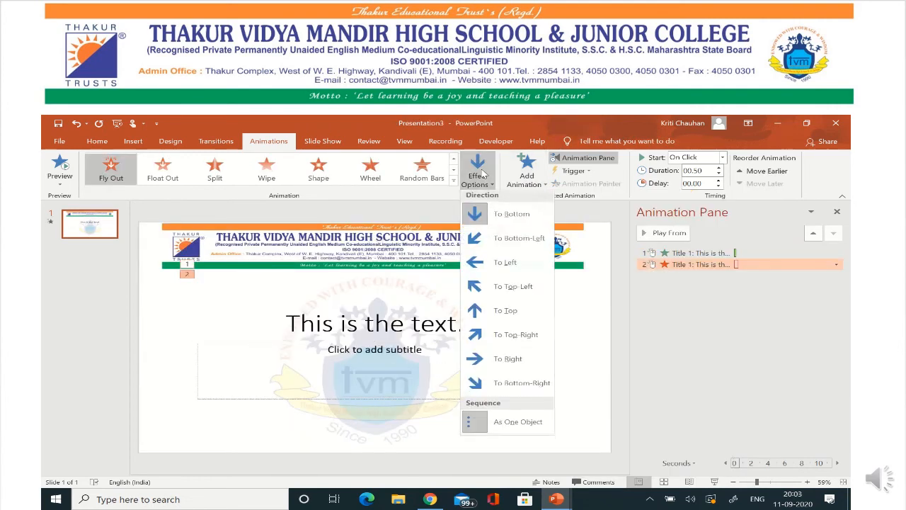
pyautogui.click(507, 360)
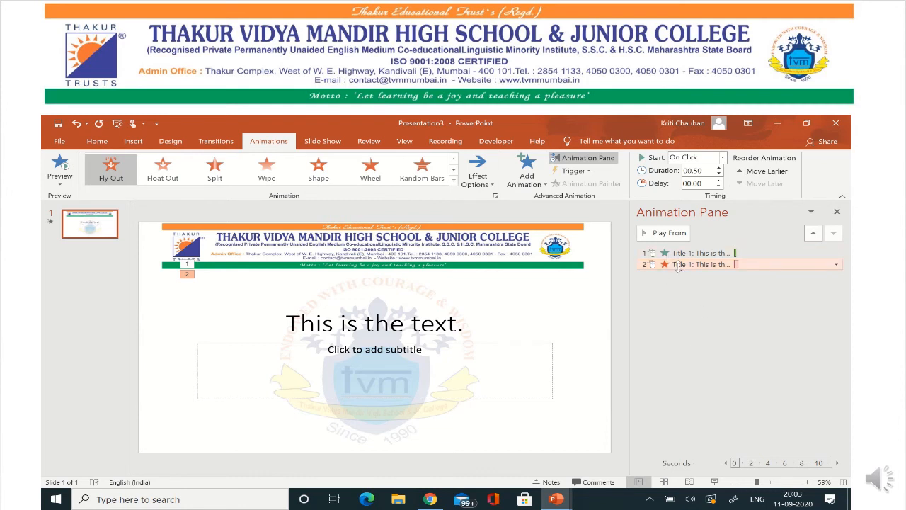
pyautogui.click(723, 158)
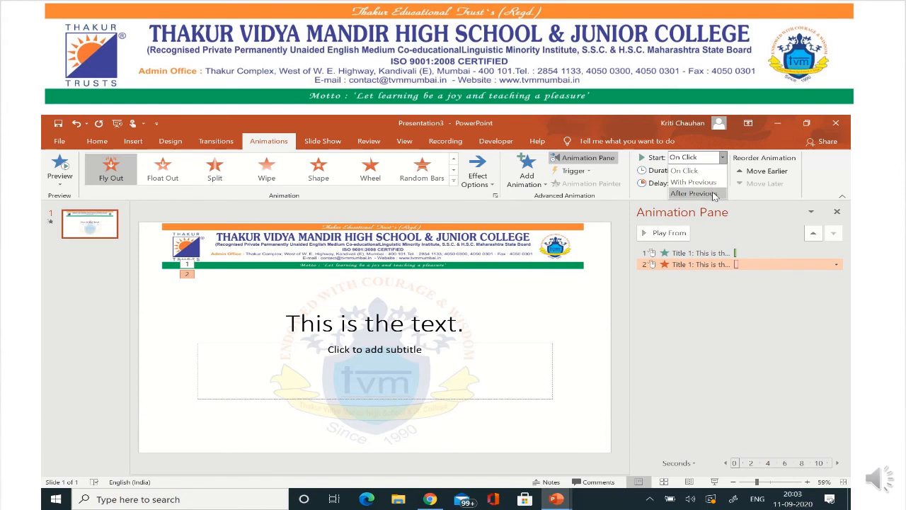
pyautogui.click(715, 195)
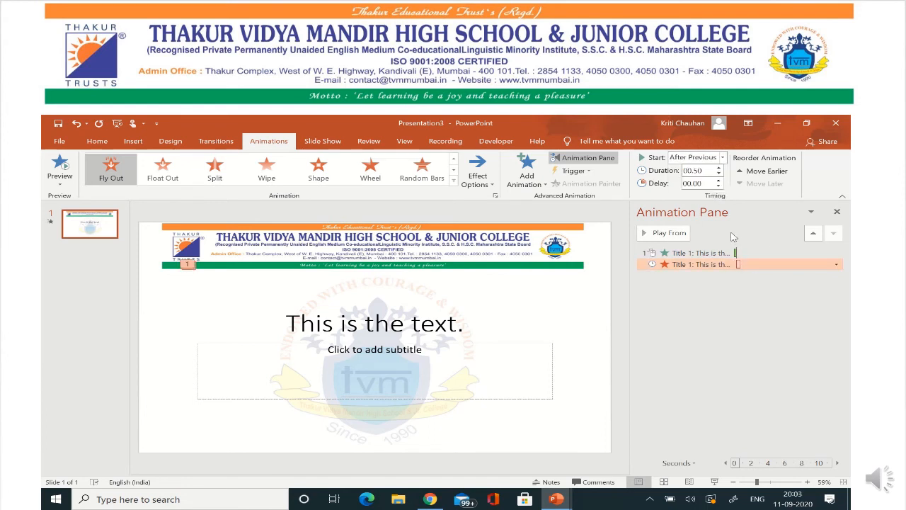
# Select the title's Fly In animation in the Animation Pane and slightly lengthen its duration.
pyautogui.click(708, 253)
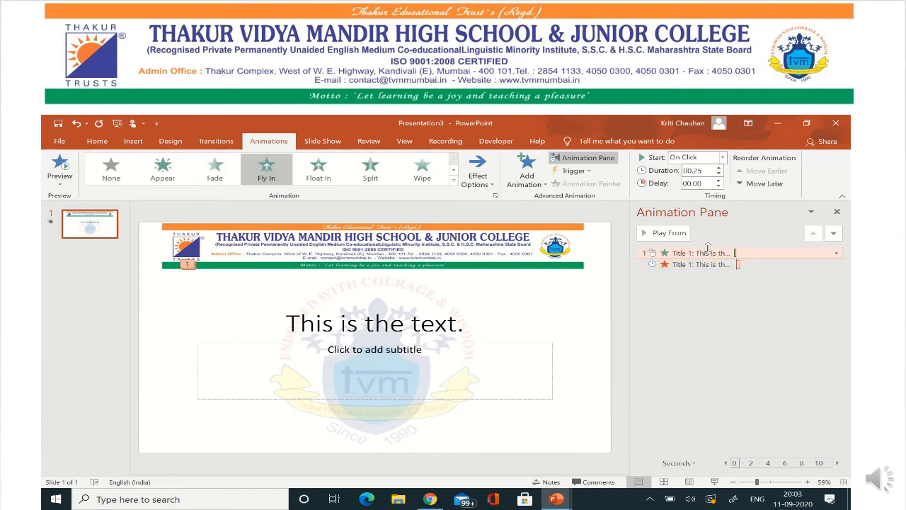
pyautogui.click(718, 167)
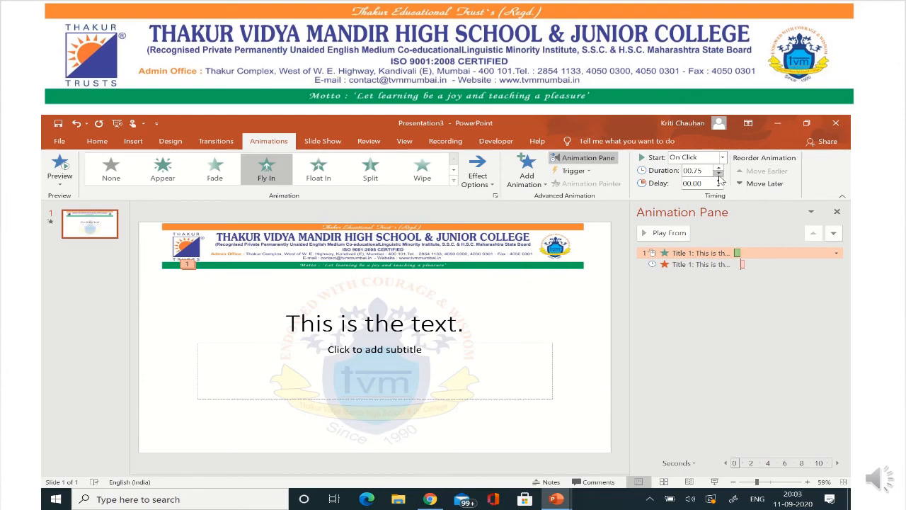
pyautogui.click(719, 174)
# Try changing the delay of the title's Fly Out animation.
pyautogui.click(698, 264)
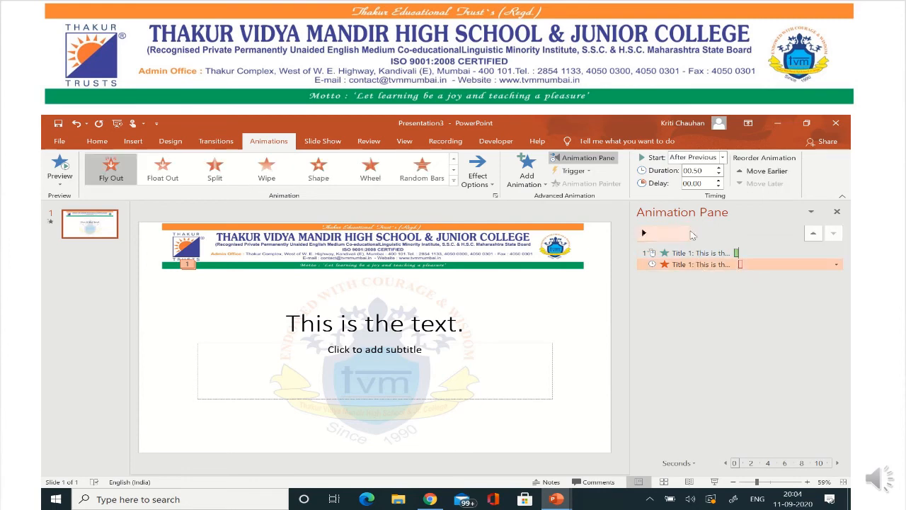
pyautogui.click(718, 181)
pyautogui.click(719, 180)
pyautogui.click(718, 181)
pyautogui.click(719, 181)
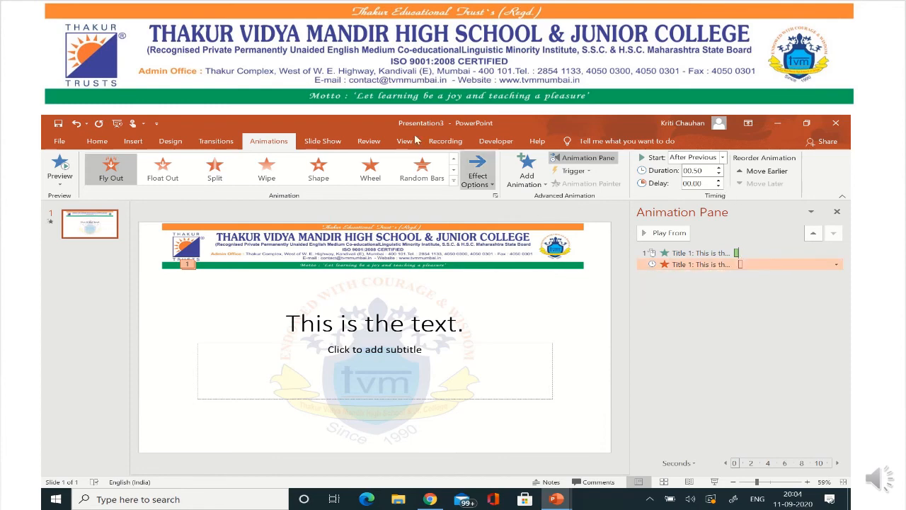
# Play the slide show from the current slide to check Fly Out following Fly In without a delay, and exit the show.
pyautogui.click(322, 141)
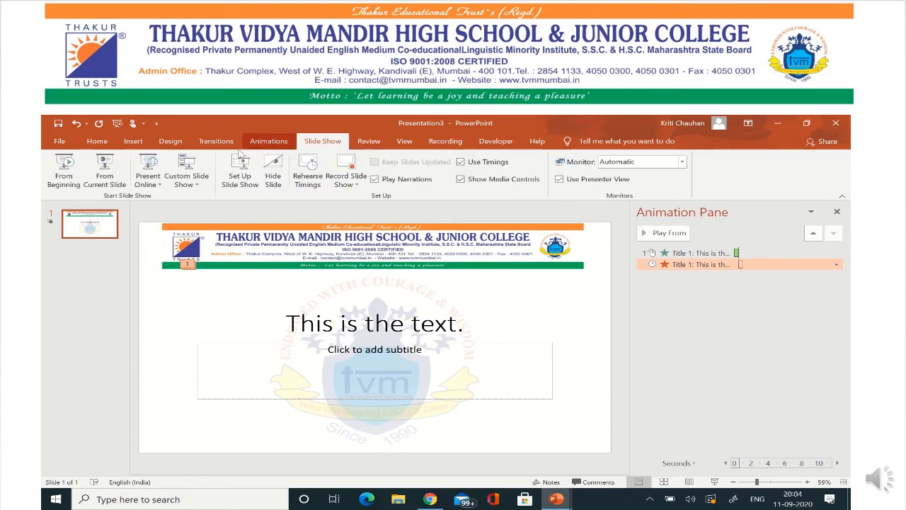
pyautogui.click(106, 172)
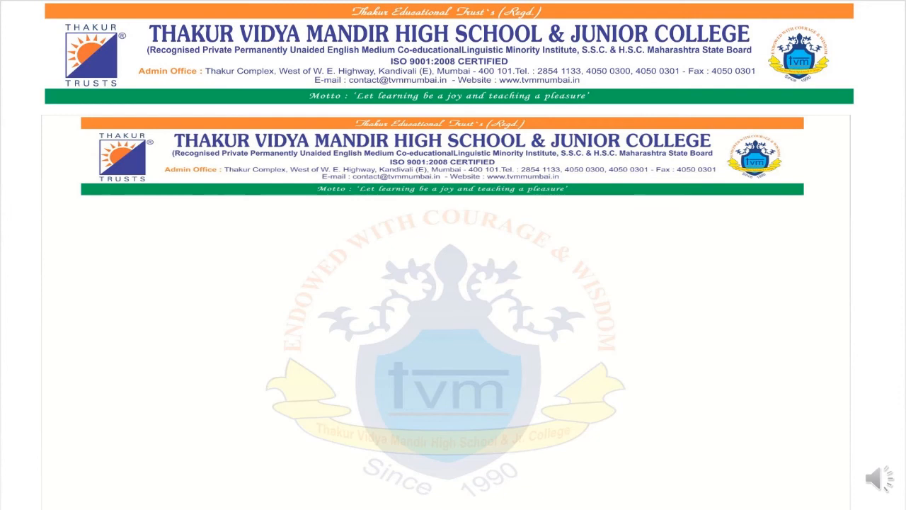
pyautogui.press('Escape')
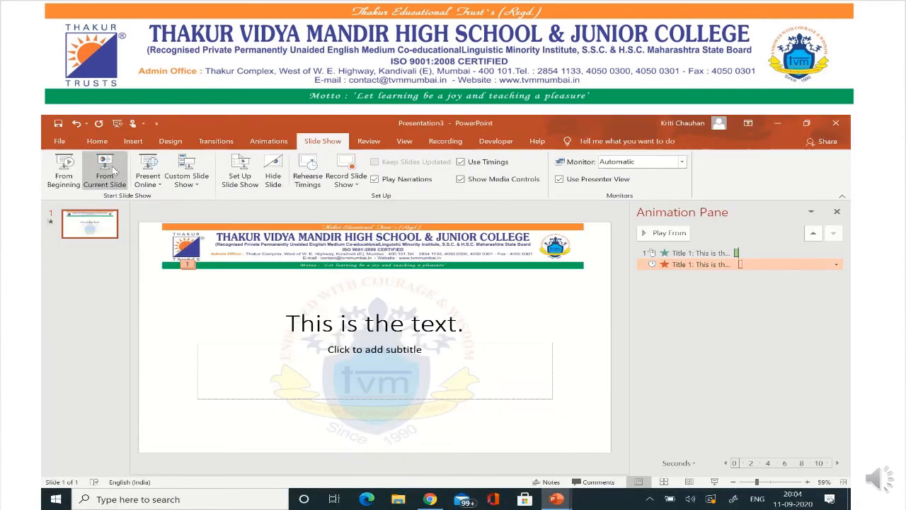
# Increase the delay of the title's Fly Out animation so the text stays on the slide longer.
pyautogui.click(268, 141)
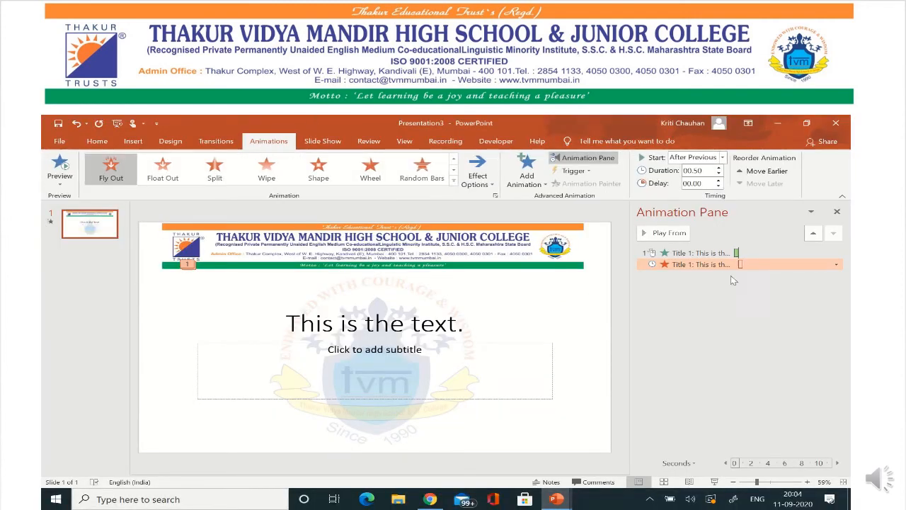
pyautogui.click(720, 180)
pyautogui.click(720, 181)
pyautogui.click(720, 180)
# Play the slide show from the current slide to check the delayed Fly Out animation.
pyautogui.click(322, 141)
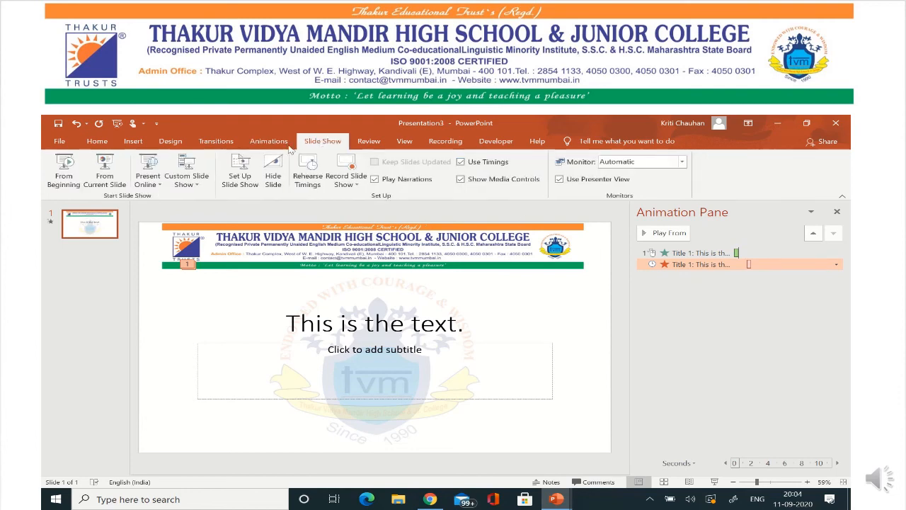